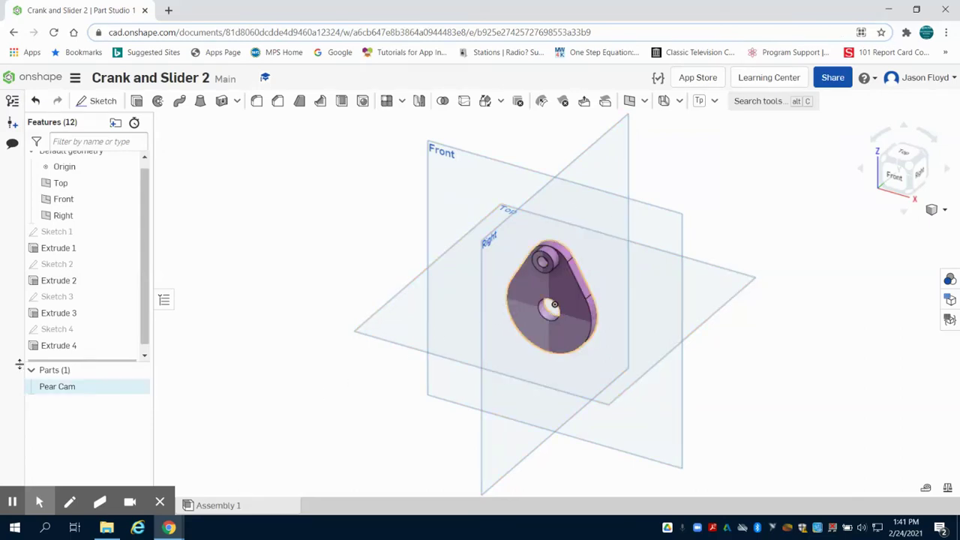
# - Hide Pear Cam and start Sketch 5 on the Front plane, viewed face-on
pyautogui.click(138, 386)
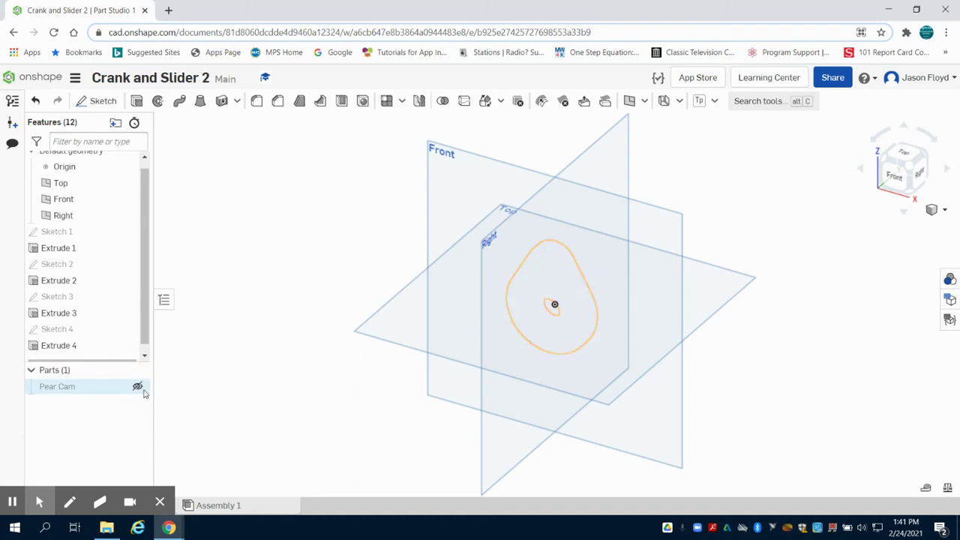
pyautogui.click(103, 101)
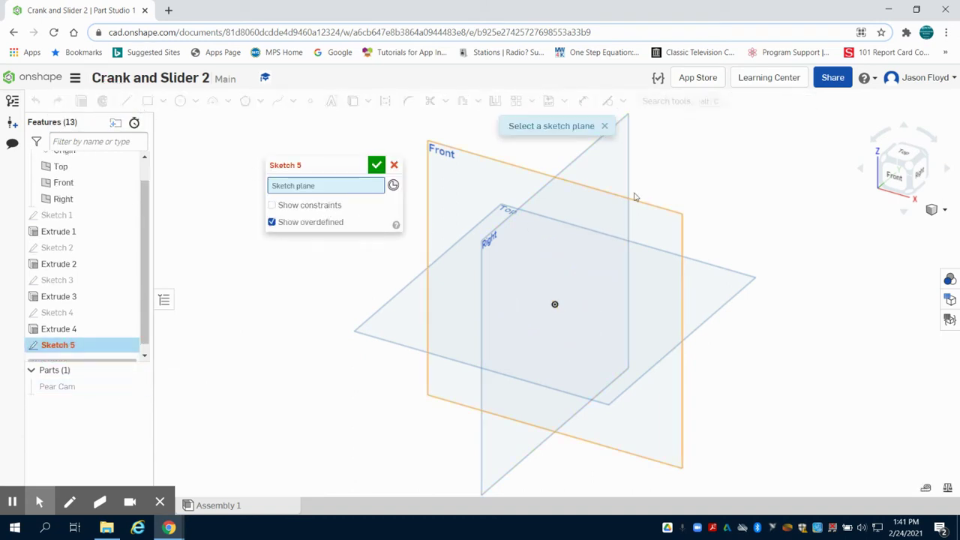
pyautogui.click(506, 199)
pyautogui.click(891, 175)
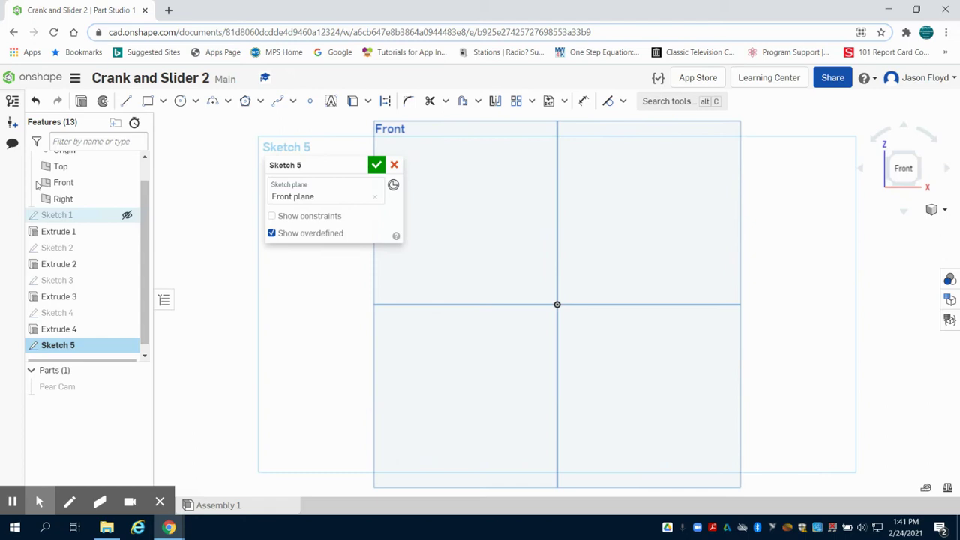
# - Draw a horizontal line from the origin and set its length to 0.1
pyautogui.click(126, 100)
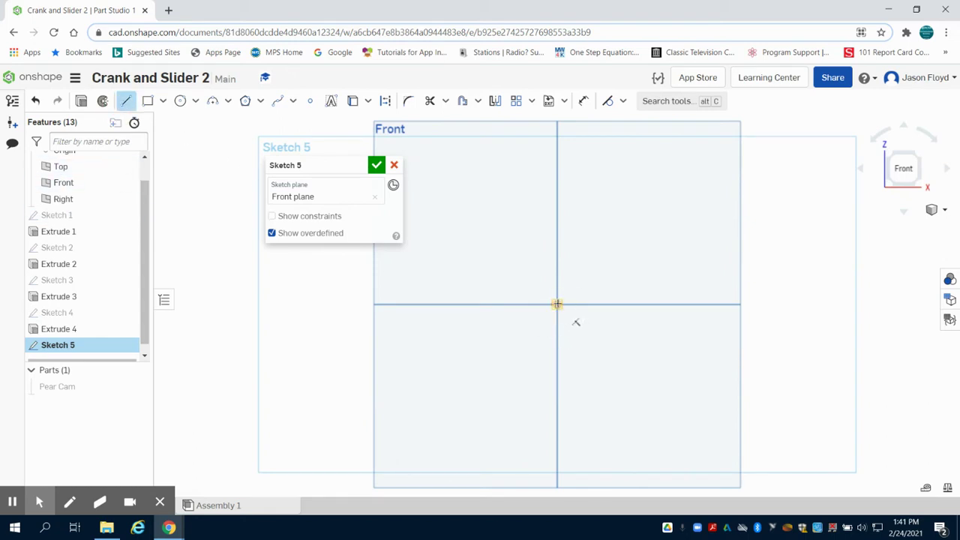
pyautogui.click(556, 304)
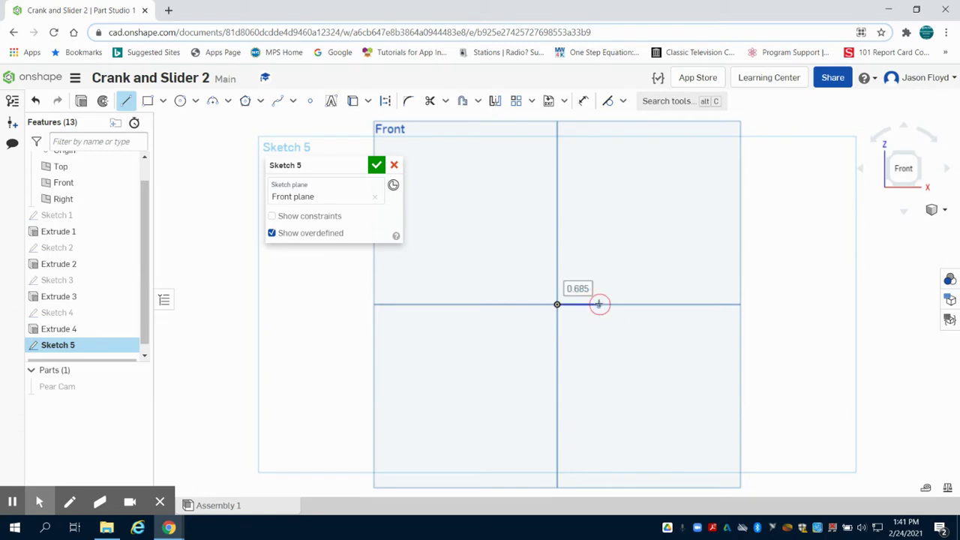
pyautogui.press('Tab')
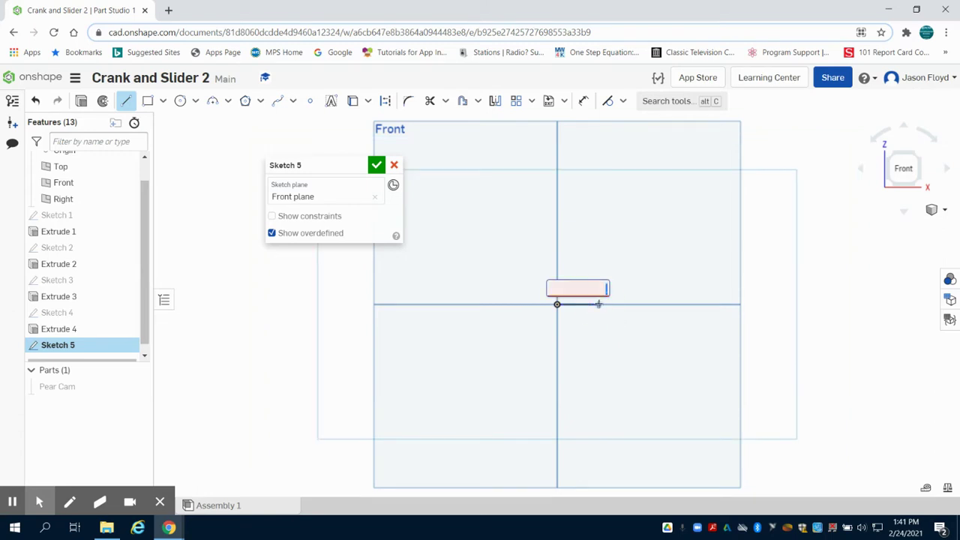
pyautogui.press('Return')
pyautogui.rightClick(600, 306)
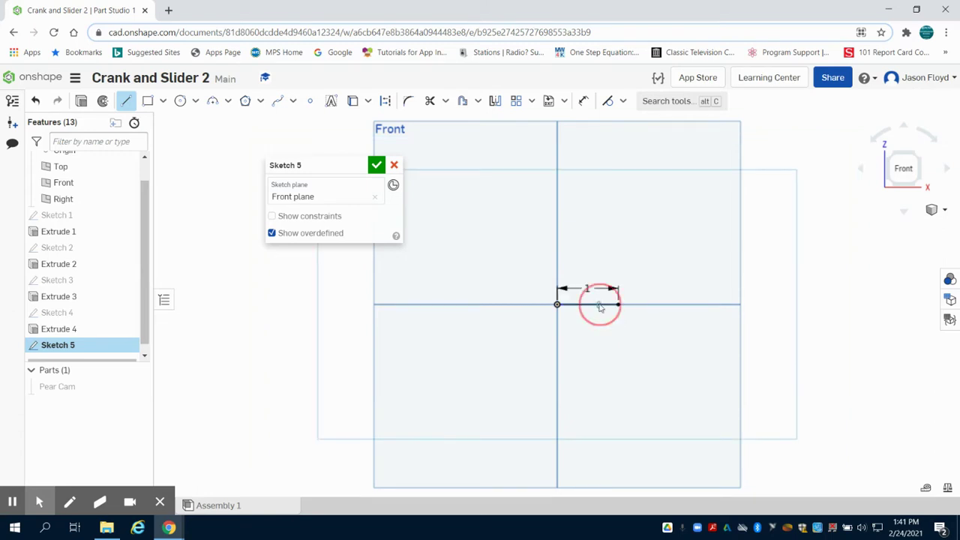
pyautogui.click(615, 313)
pyautogui.doubleClick(581, 288)
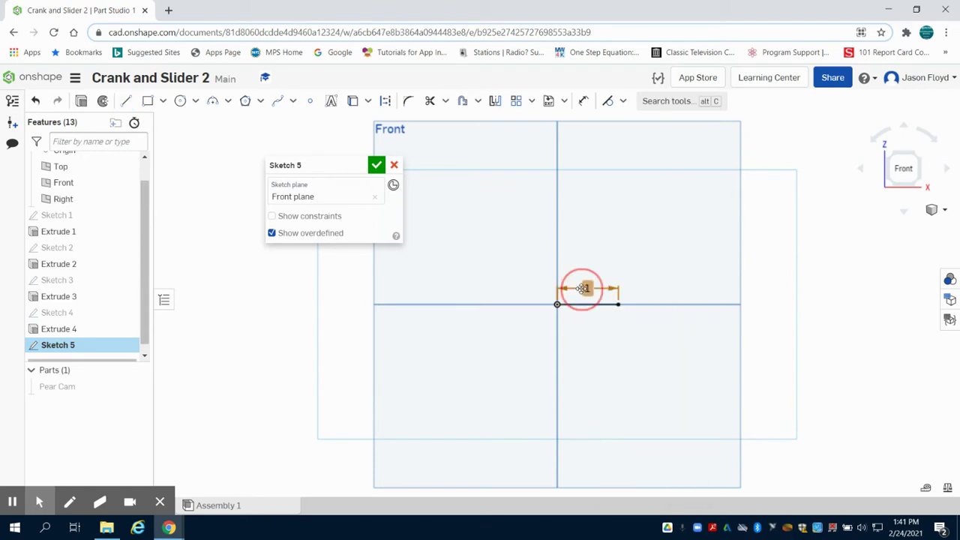
pyautogui.write('0.1')
pyautogui.press('Return')
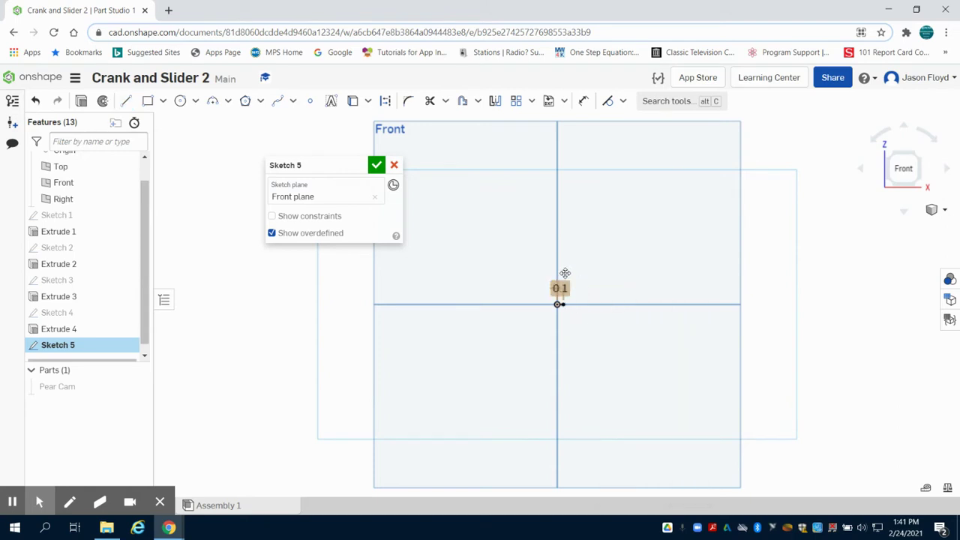
pyautogui.scroll(1, 555, 274)
pyautogui.scroll(2, 557, 274)
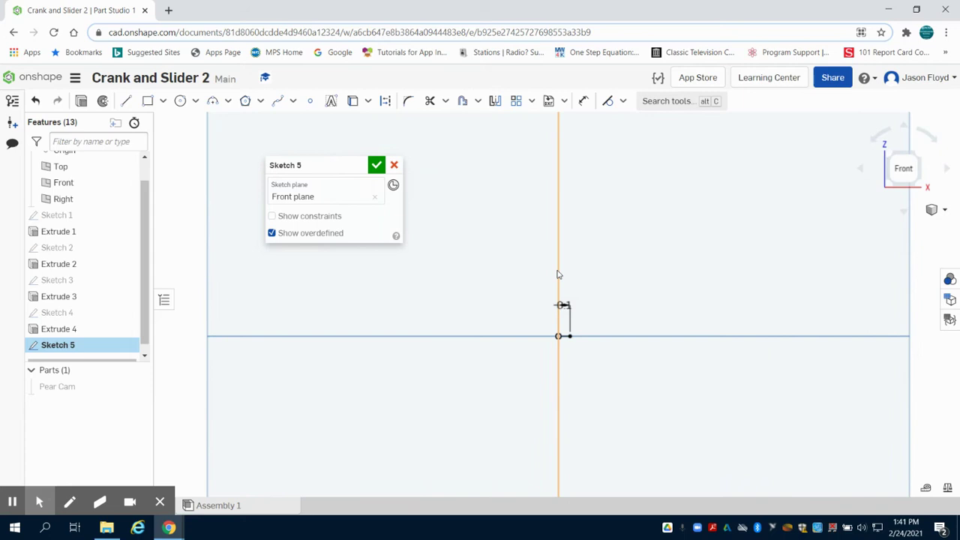
# - Draw a 0.1 vertical line rising from the short line's end
pyautogui.click(126, 100)
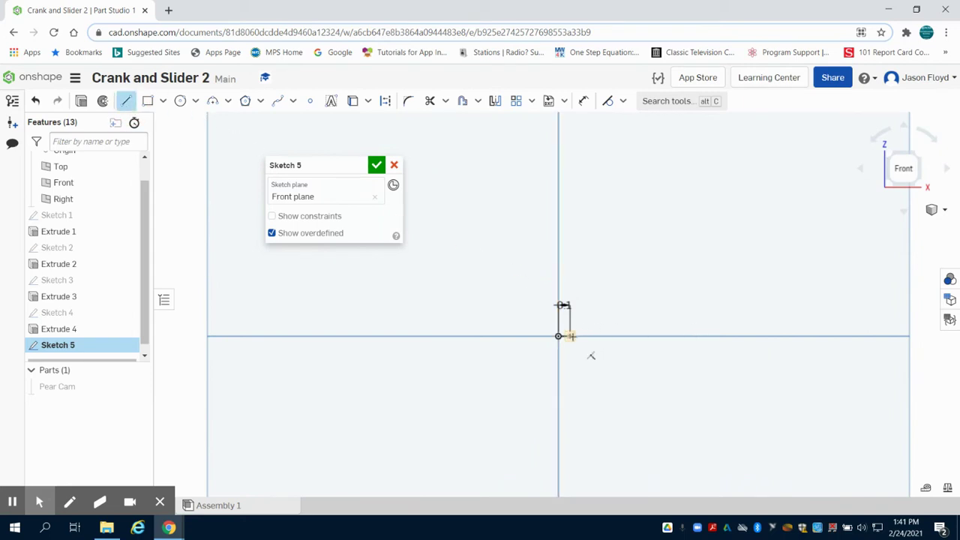
pyautogui.click(570, 336)
pyautogui.click(570, 283)
pyautogui.write('0.1')
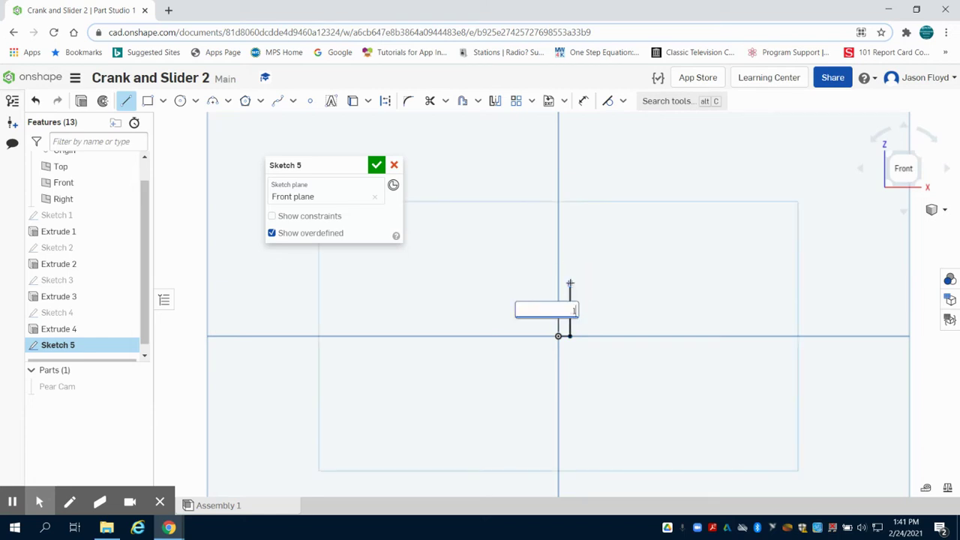
pyautogui.press('Return')
pyautogui.scroll(5, 584, 330)
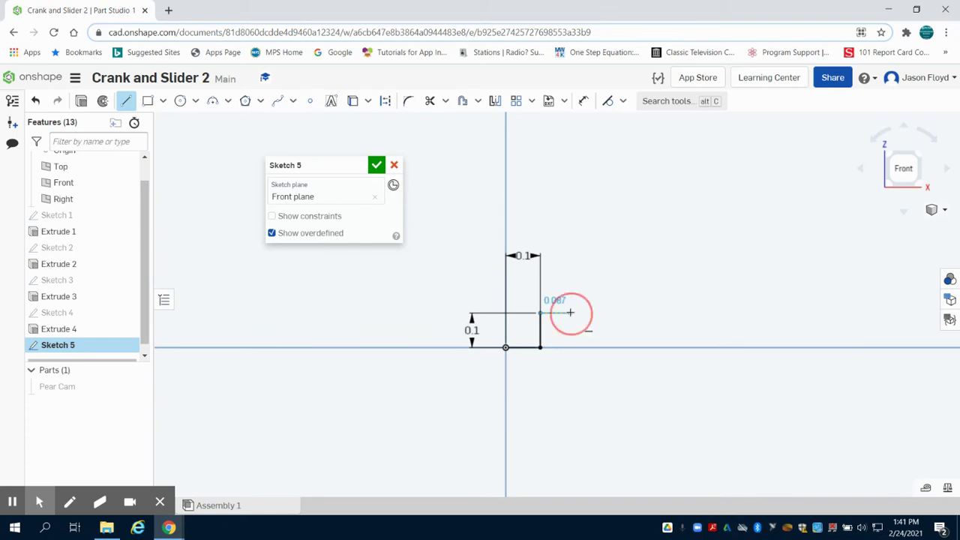
# - Add a 0.25 line to the right and a 0.5 line downward
pyautogui.click(570, 312)
pyautogui.write('0.25')
pyautogui.press('Return')
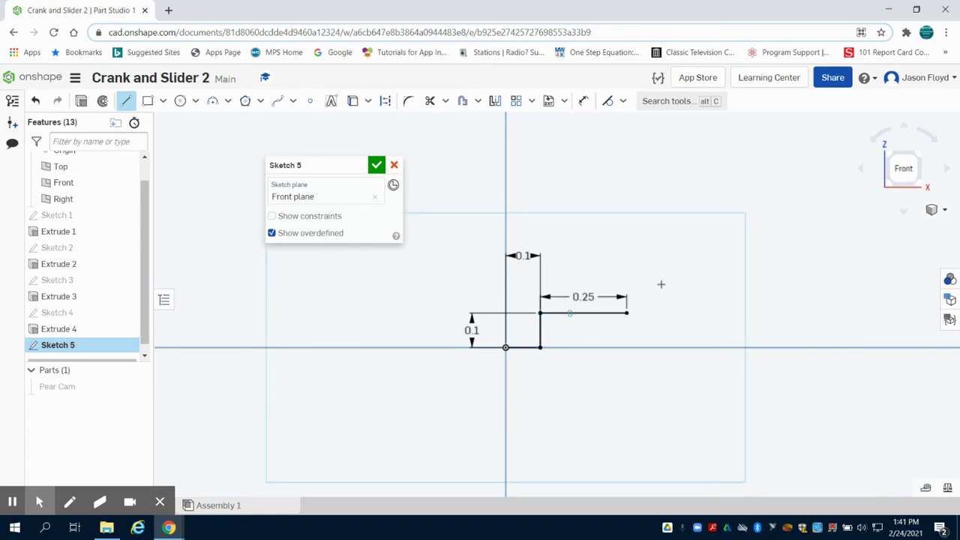
pyautogui.click(627, 406)
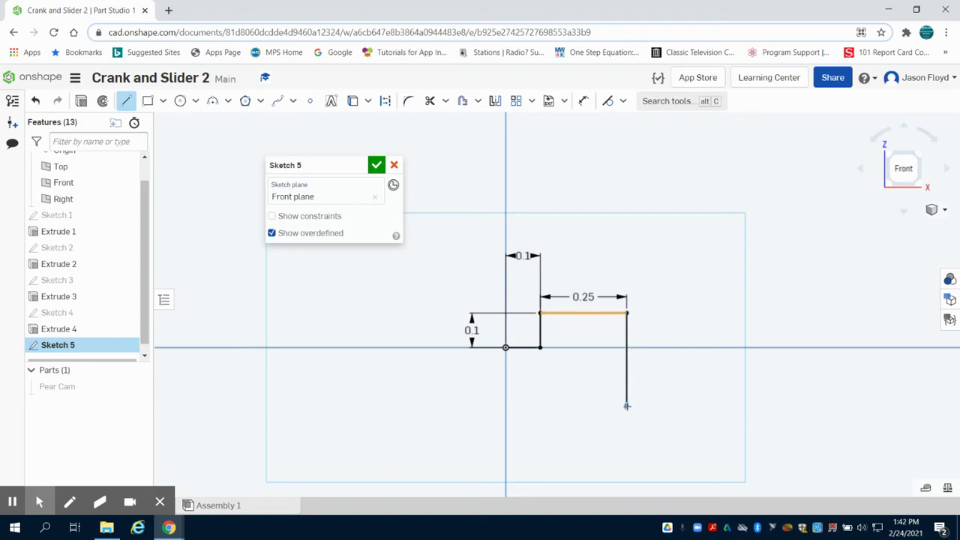
pyautogui.write('0.5')
pyautogui.press('Return')
pyautogui.scroll(-3, 625, 421)
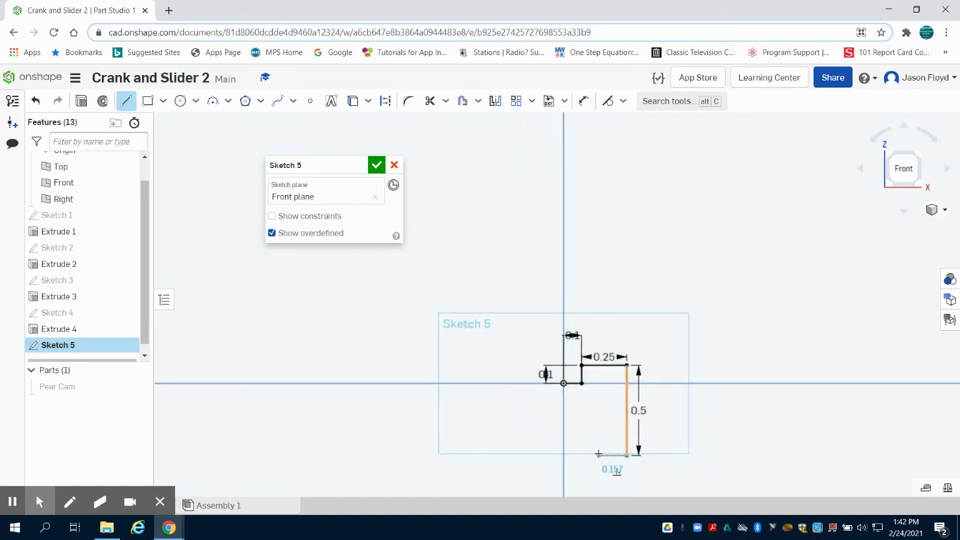
# - Add the 0.25 bottom edge and the 0.1 up and 0.1 left steps, closing at the origin
pyautogui.click(597, 454)
pyautogui.write('5')
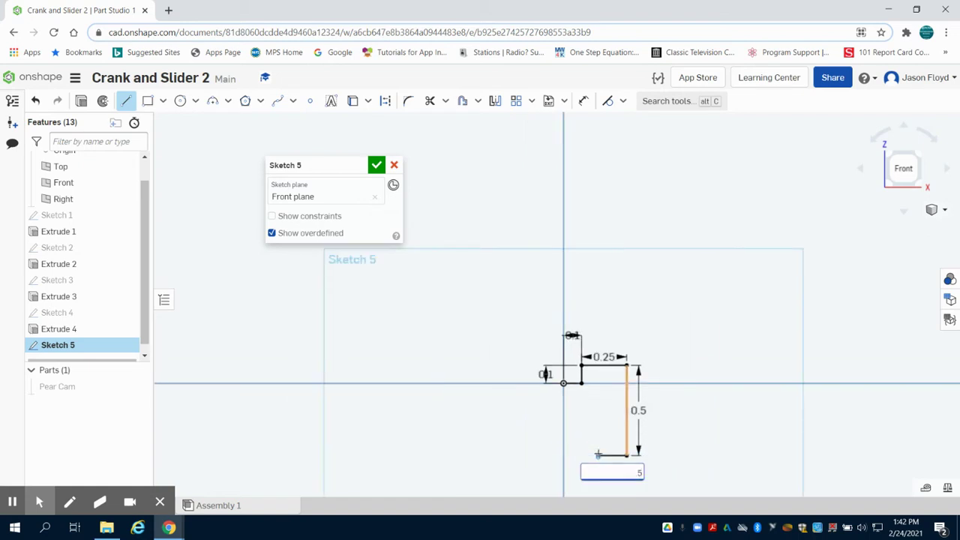
pyautogui.write('5')
pyautogui.press('Return')
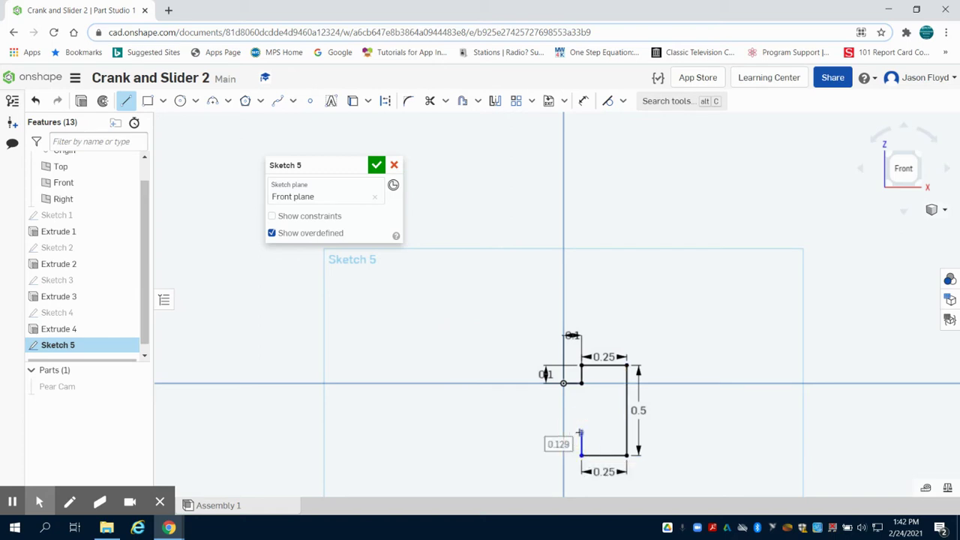
pyautogui.write('.1')
pyautogui.press('Return')
pyautogui.click(562, 438)
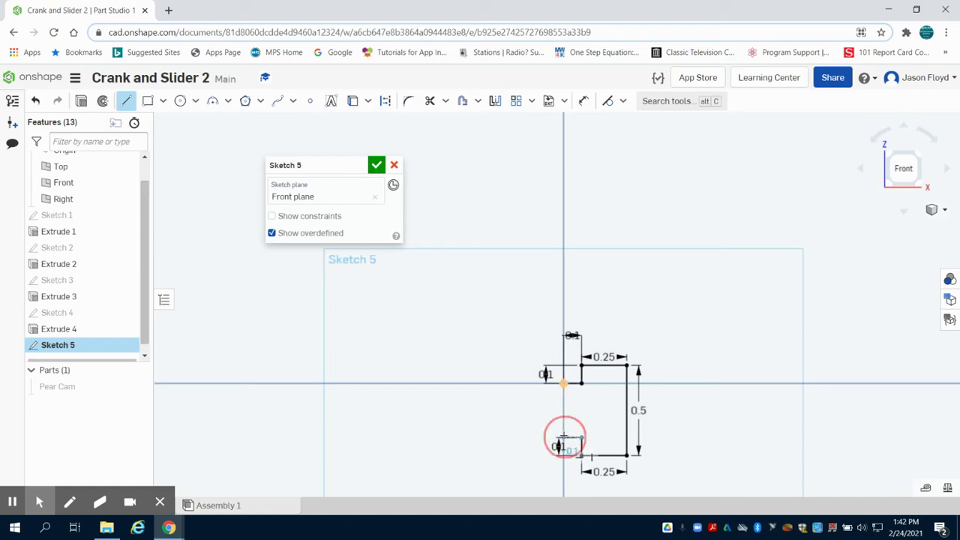
pyautogui.click(563, 384)
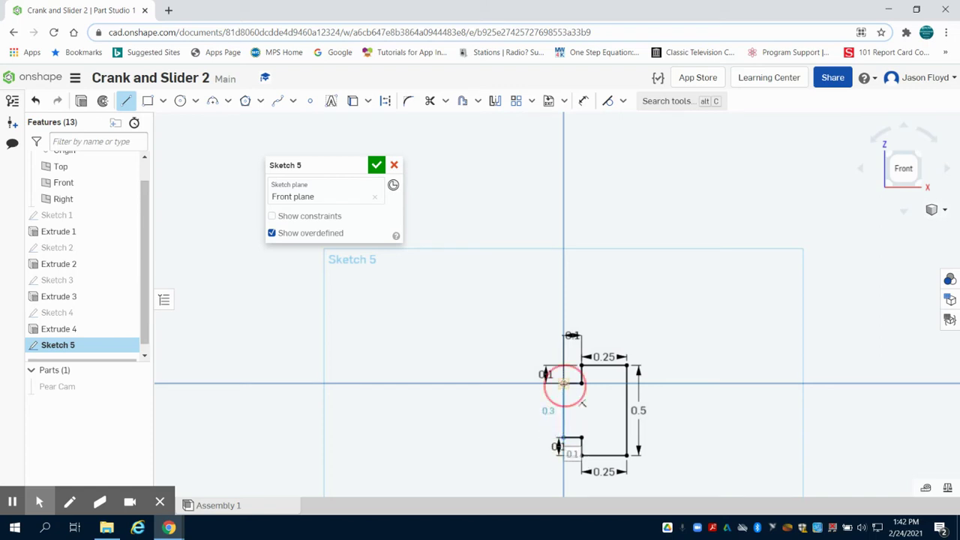
pyautogui.press('Escape')
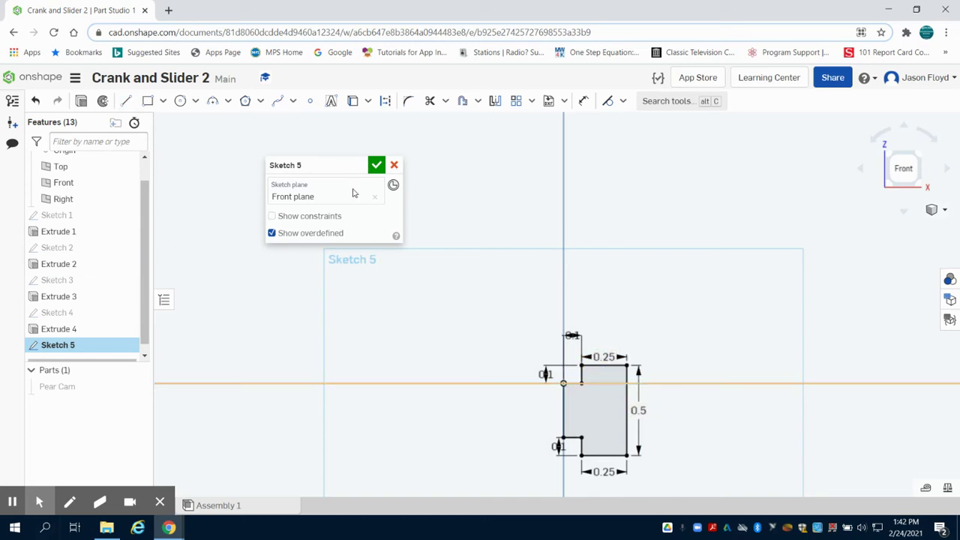
# - Extrude Sketch 5 10 in into a new bar, Part 2, and view it in 3-D
pyautogui.click(81, 100)
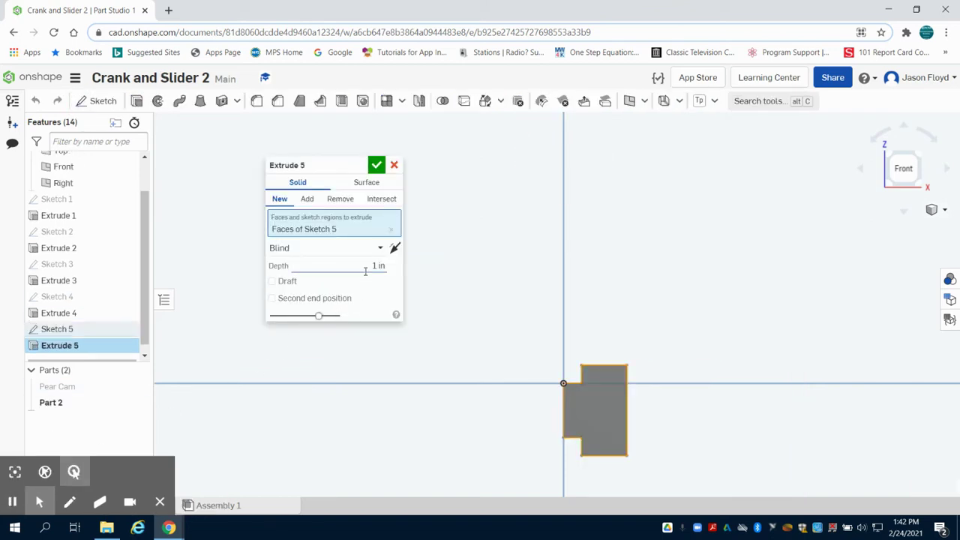
pyautogui.click(365, 267)
pyautogui.write('10')
pyautogui.press('Return')
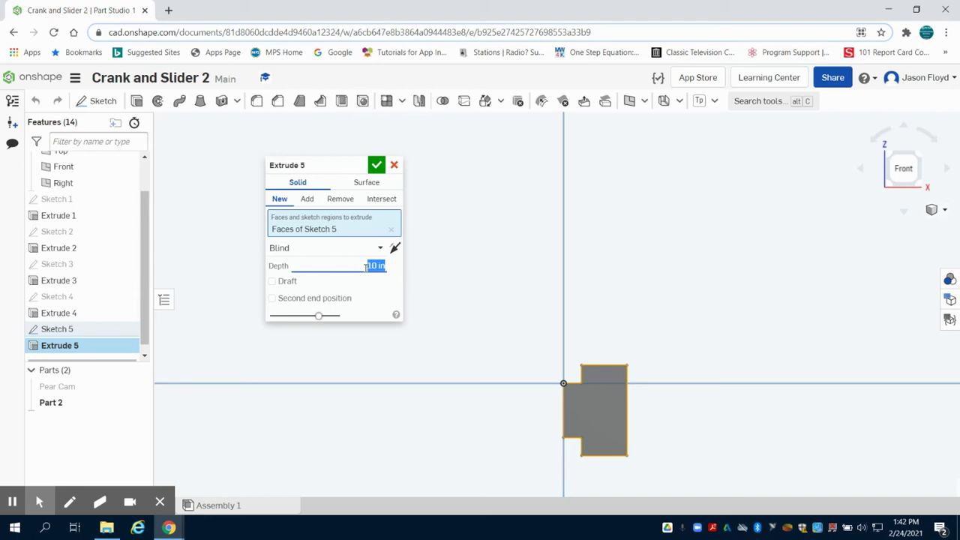
pyautogui.click(375, 164)
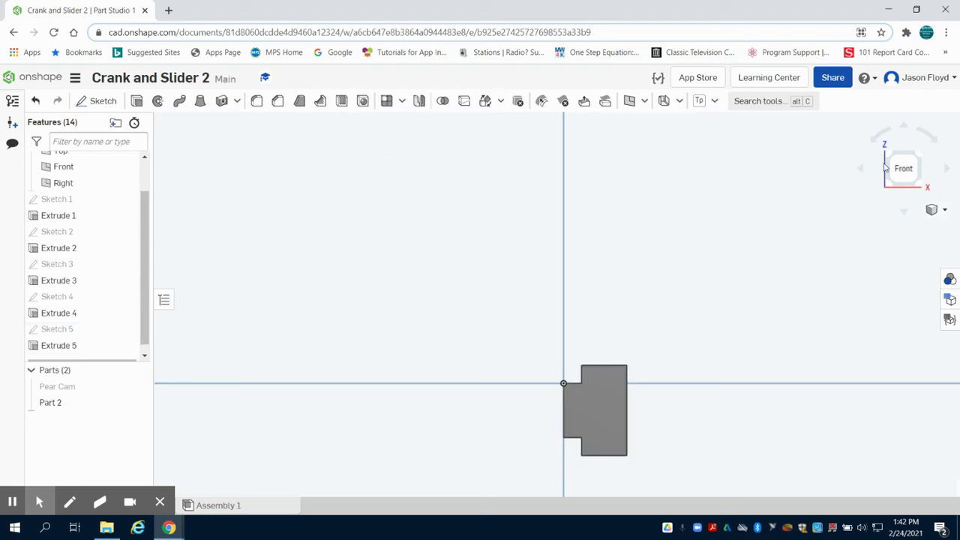
pyautogui.click(923, 156)
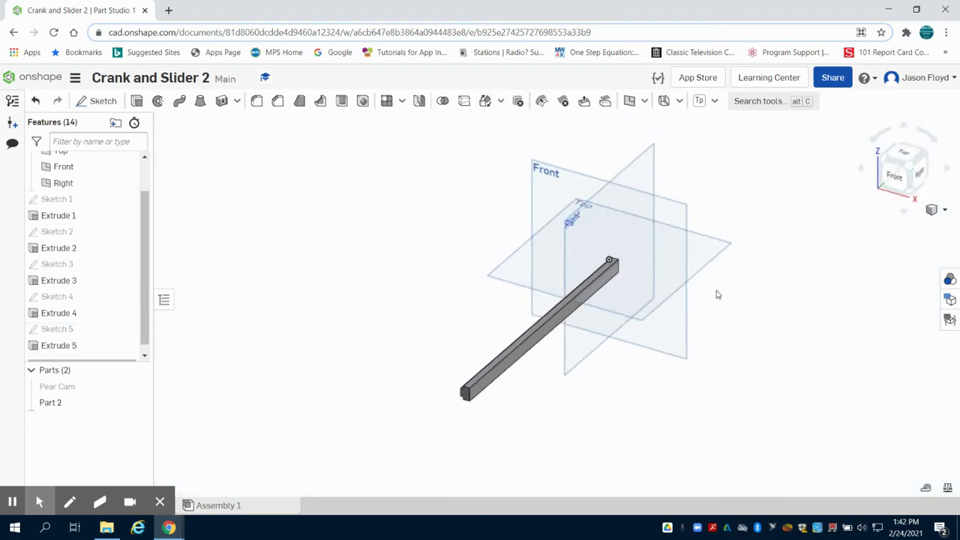
pyautogui.moveTo(709, 302); pyautogui.dragTo(731, 287, button='right')
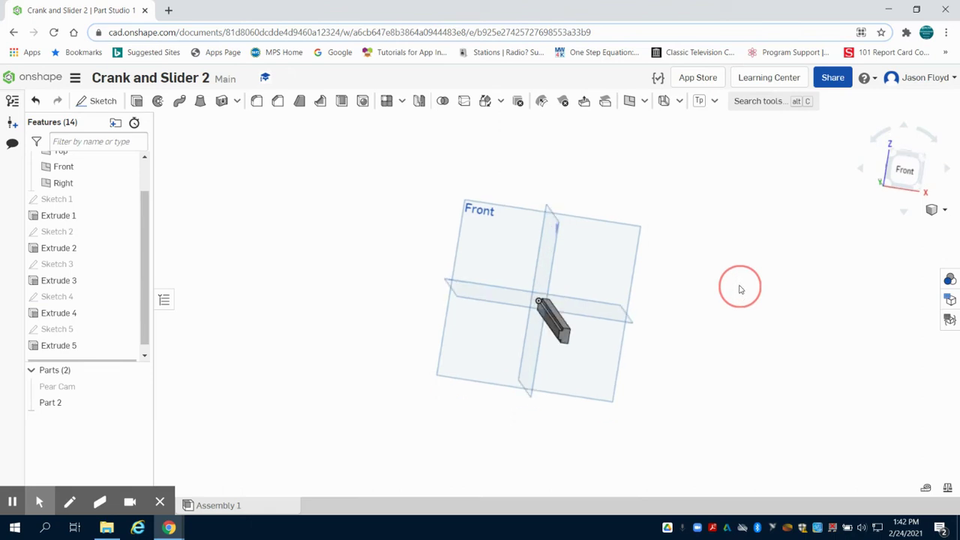
# - Rename Part 2 to 'Slider Bar'
pyautogui.rightClick(51, 402)
pyautogui.click(82, 201)
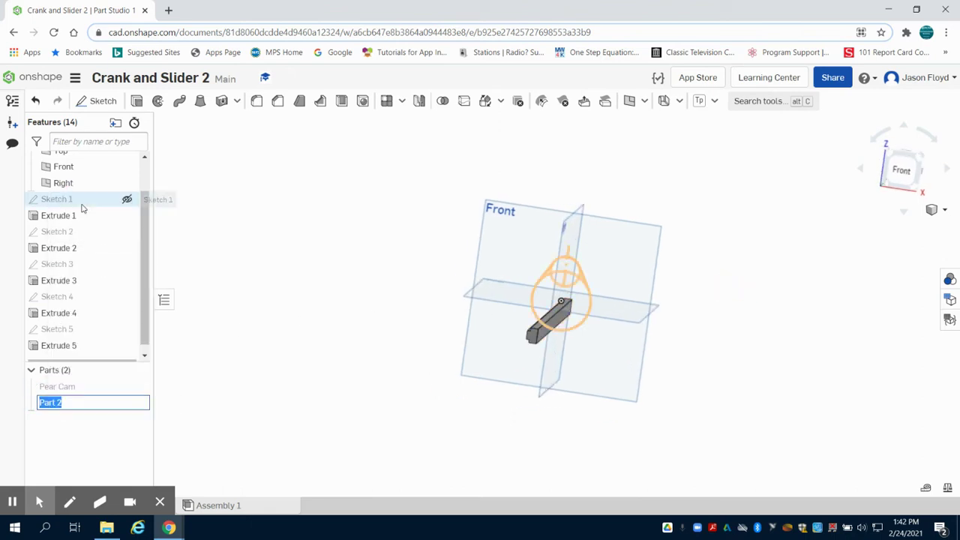
pyautogui.write('Slider Bar')
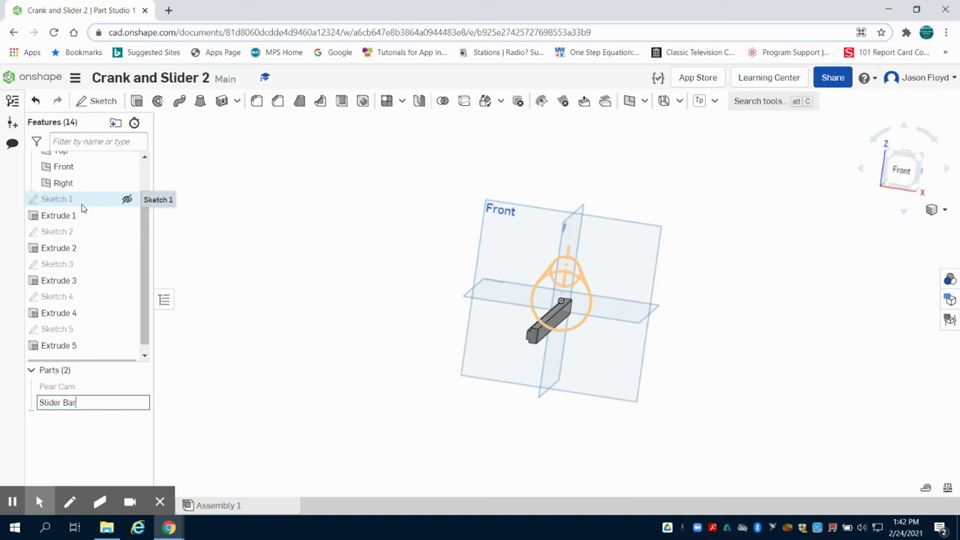
pyautogui.press('Return')
# - Colour Slider Bar green, then hide it
pyautogui.click(66, 402)
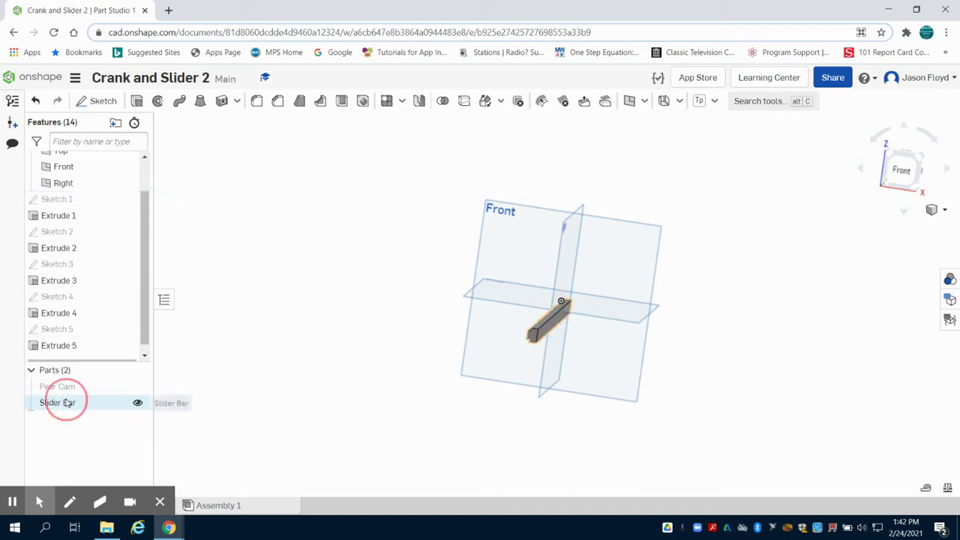
pyautogui.rightClick(66, 402)
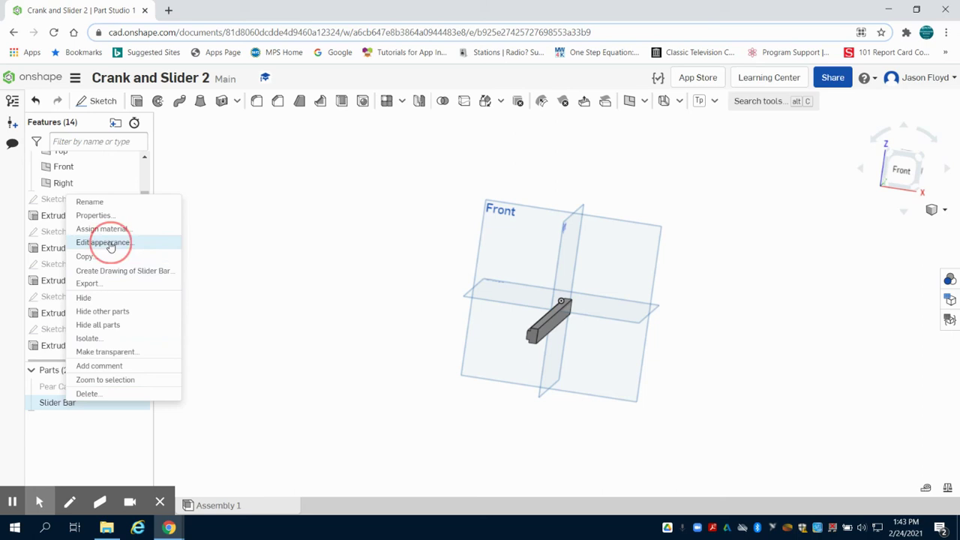
pyautogui.click(105, 243)
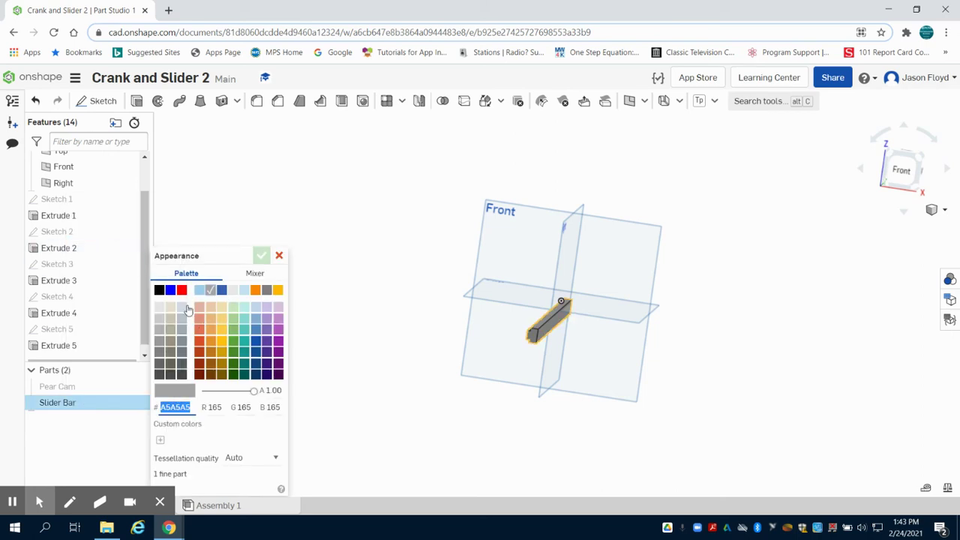
pyautogui.click(234, 352)
pyautogui.click(261, 255)
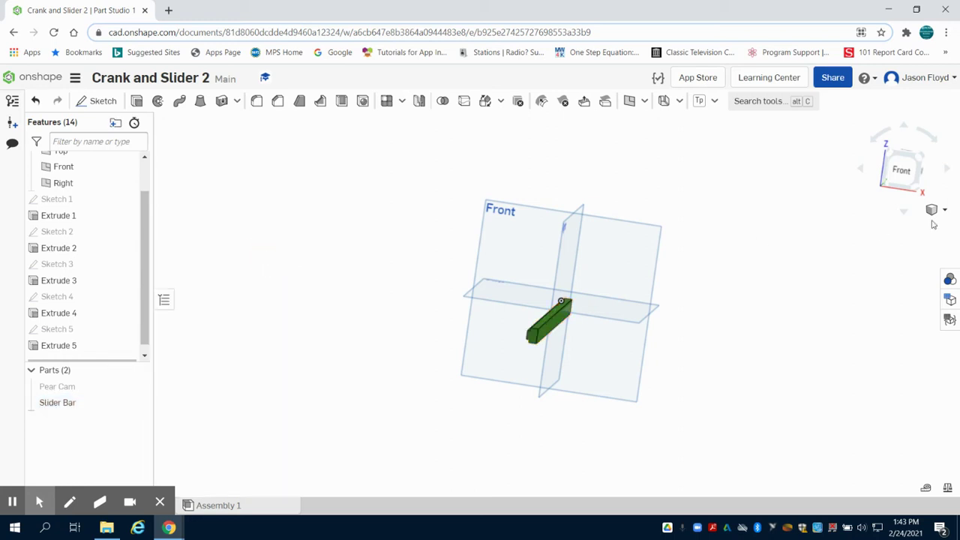
pyautogui.click(921, 149)
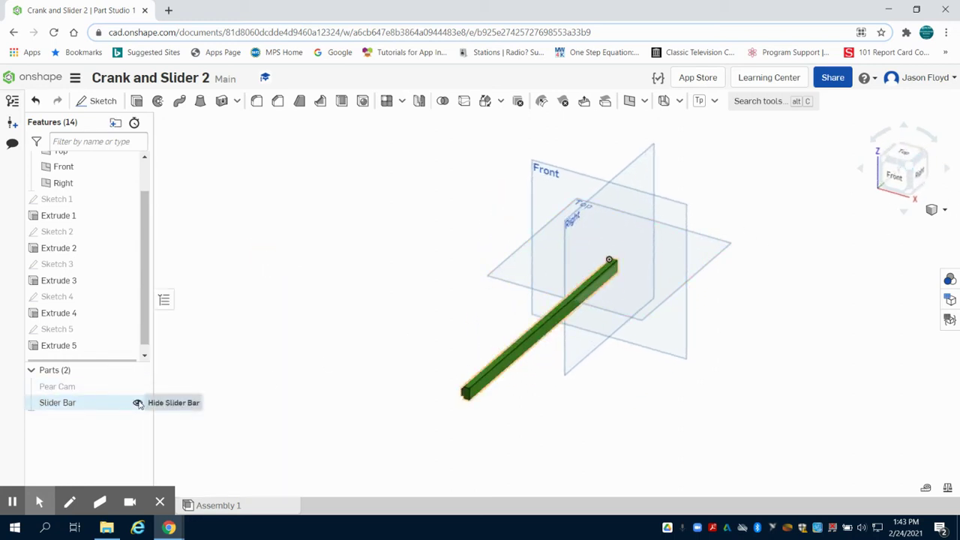
pyautogui.click(137, 403)
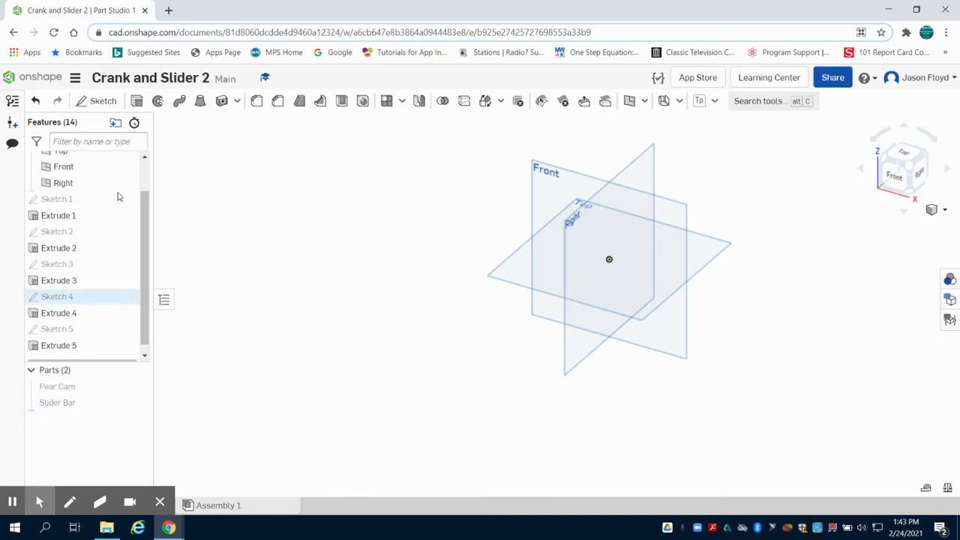
# - Start Sketch 6 on the Front plane, view it face-on, and show Slider Bar again
pyautogui.click(113, 100)
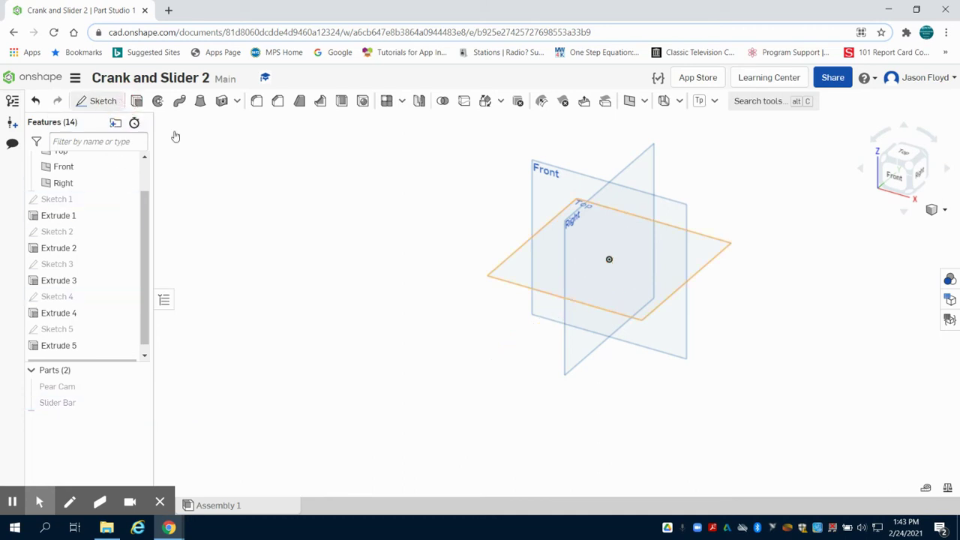
pyautogui.click(559, 194)
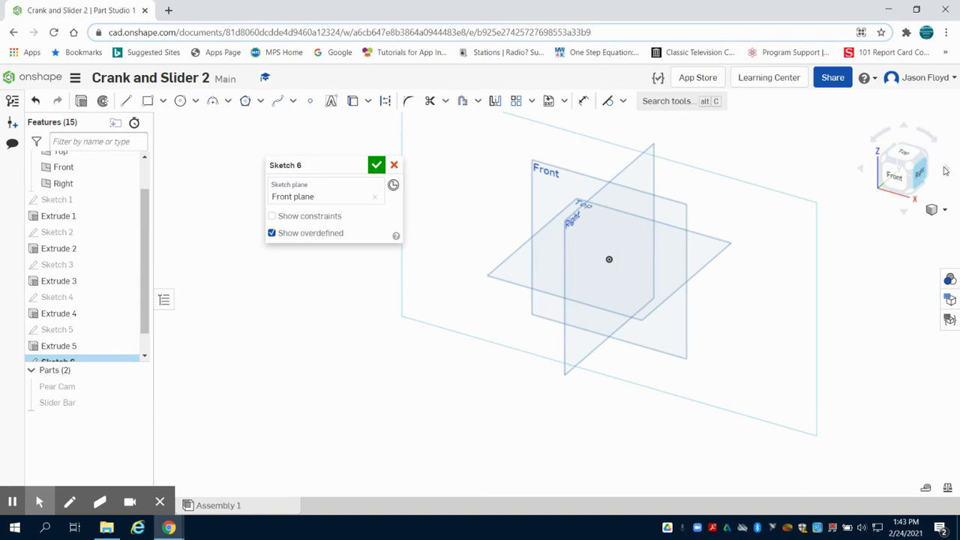
pyautogui.click(899, 178)
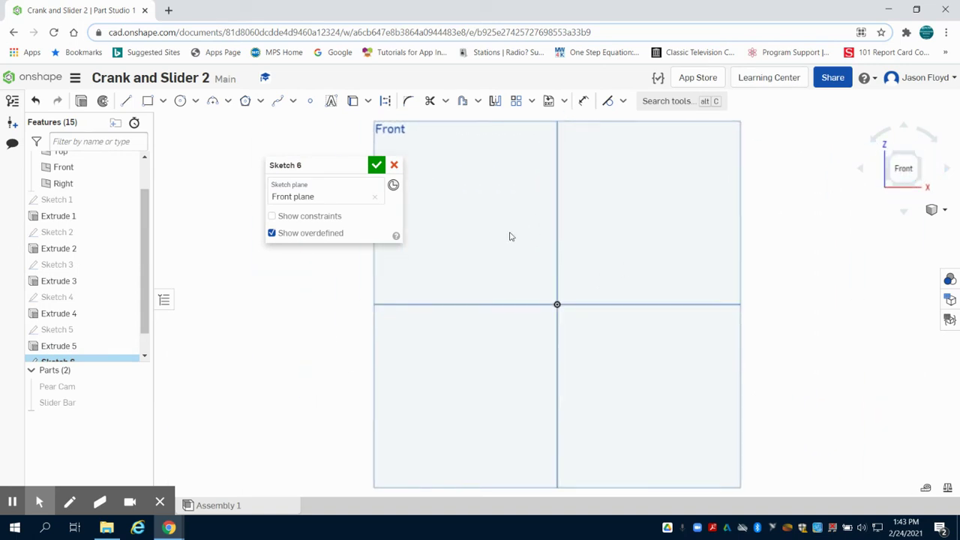
pyautogui.moveTo(83, 403)
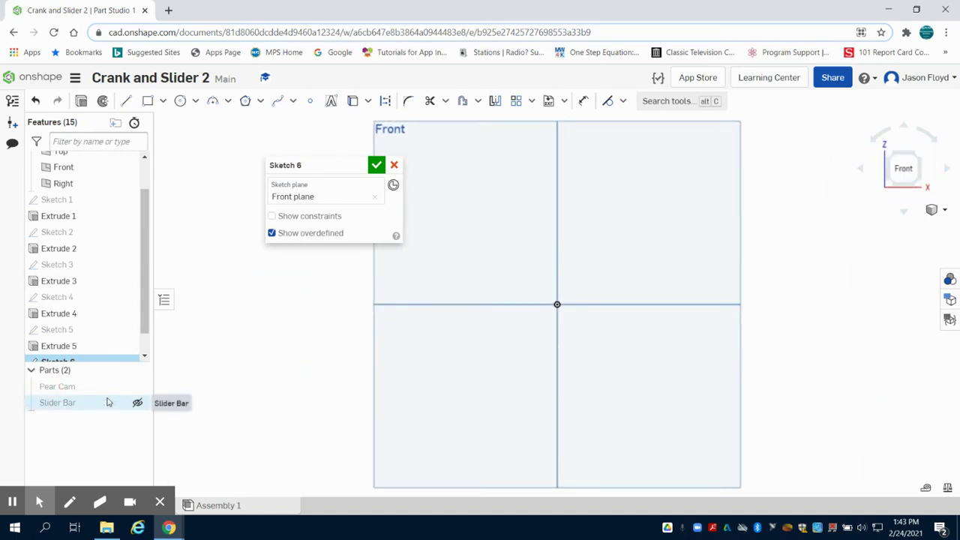
pyautogui.click(139, 403)
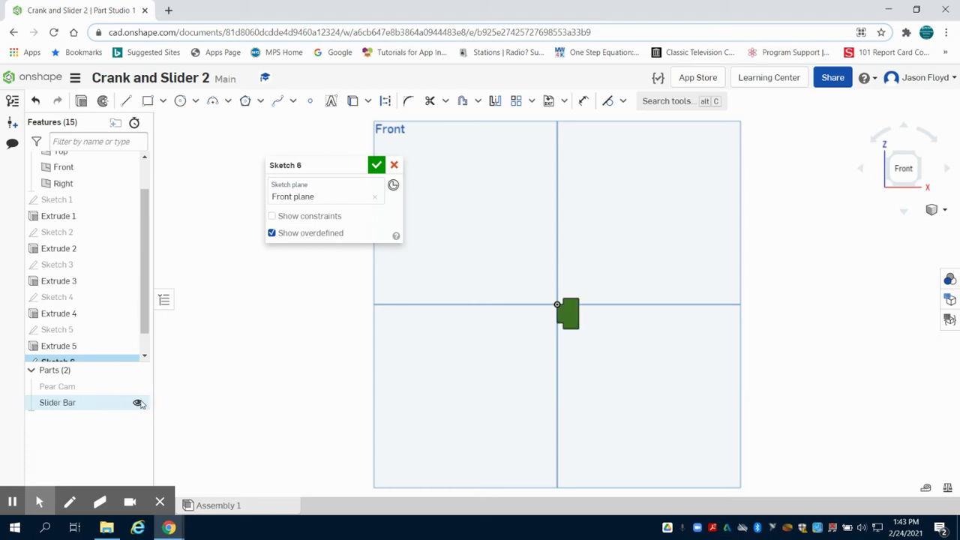
# - Draw a 0.2 line up from the origin and a 0.5 line across
pyautogui.click(126, 101)
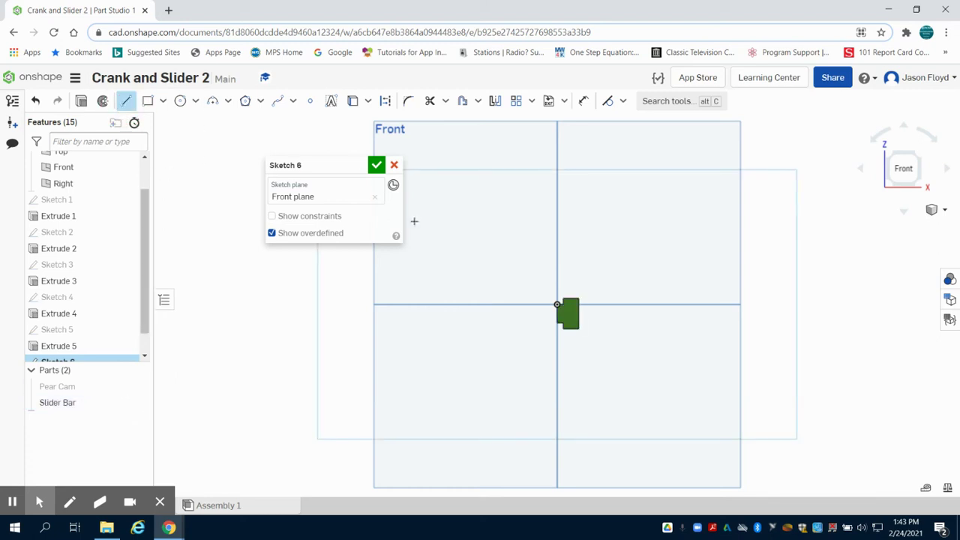
pyautogui.scroll(4, 506, 295)
pyautogui.scroll(1, 535, 293)
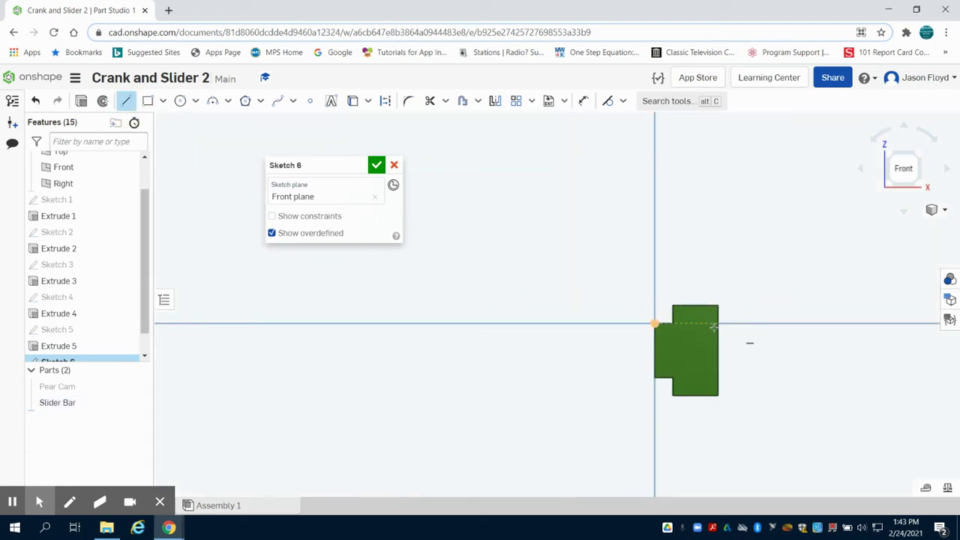
pyautogui.scroll(3, 718, 317)
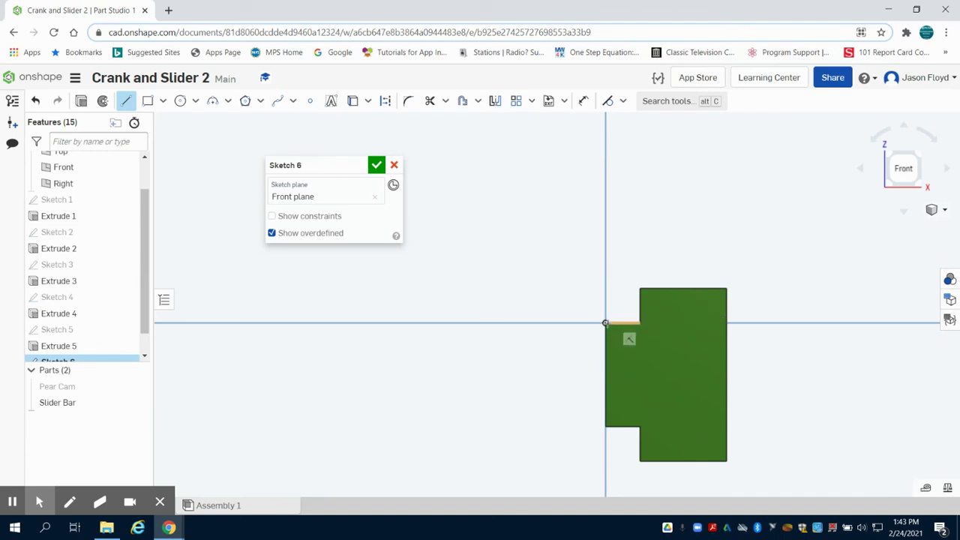
pyautogui.click(605, 323)
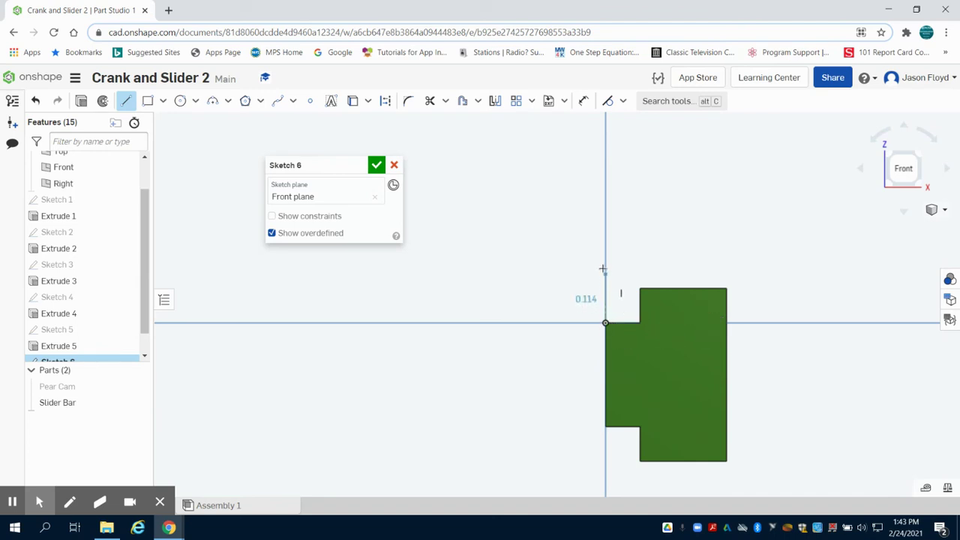
pyautogui.write('2')
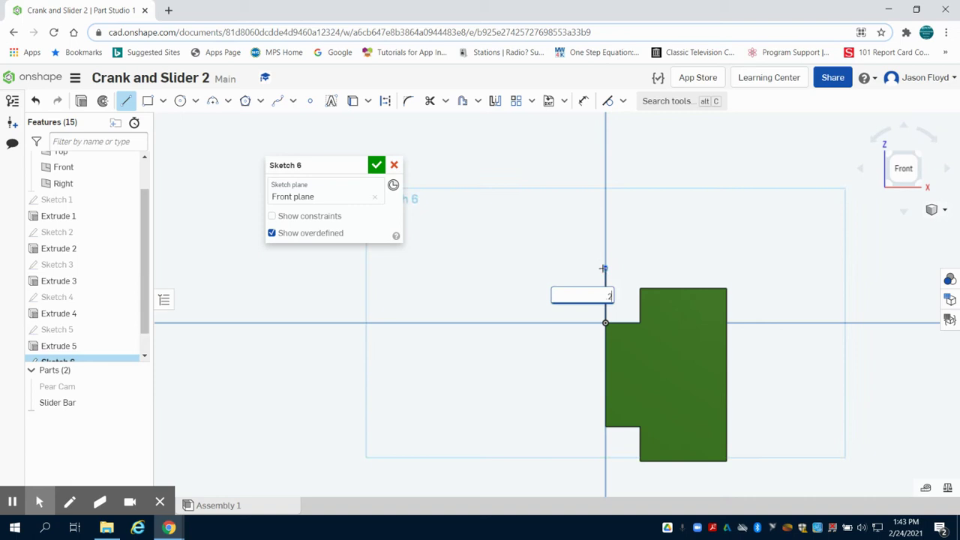
pyautogui.press('Return')
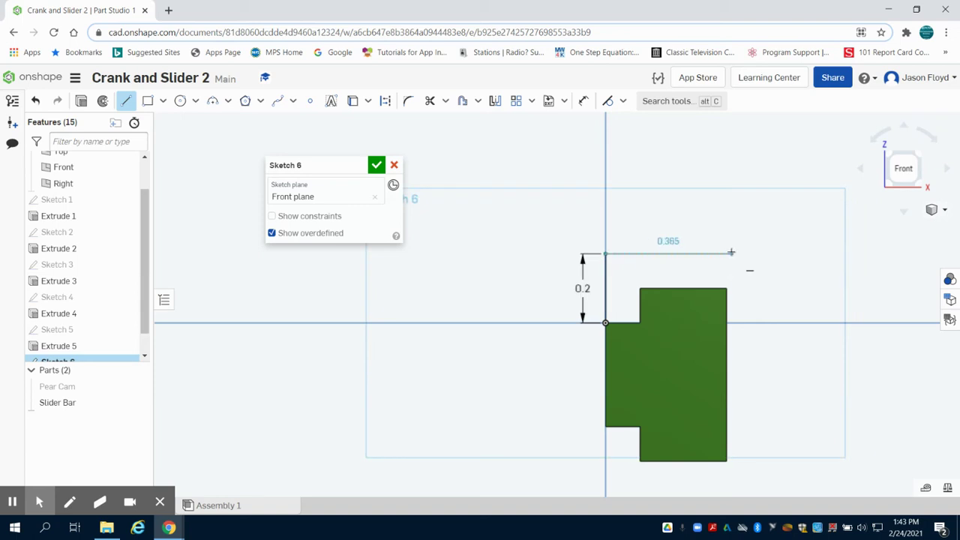
pyautogui.press('Tab')
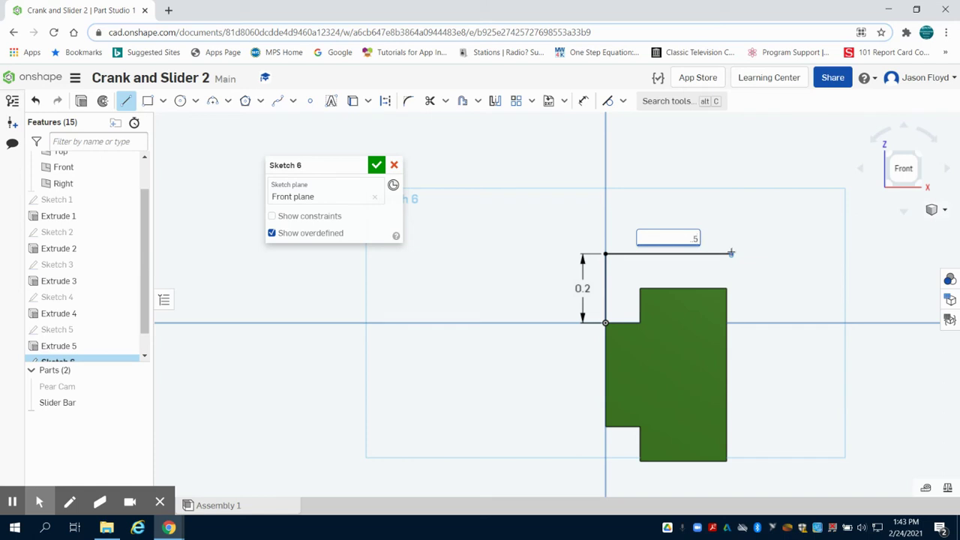
pyautogui.write('0.5')
pyautogui.press('Return')
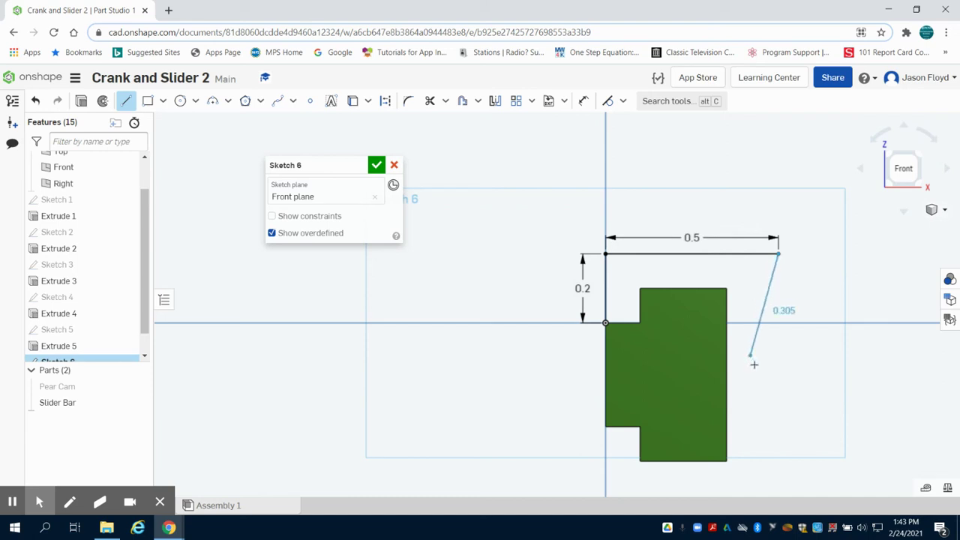
# - Add the 0.7 right side and the 0.5 bottom edge
pyautogui.click(776, 375)
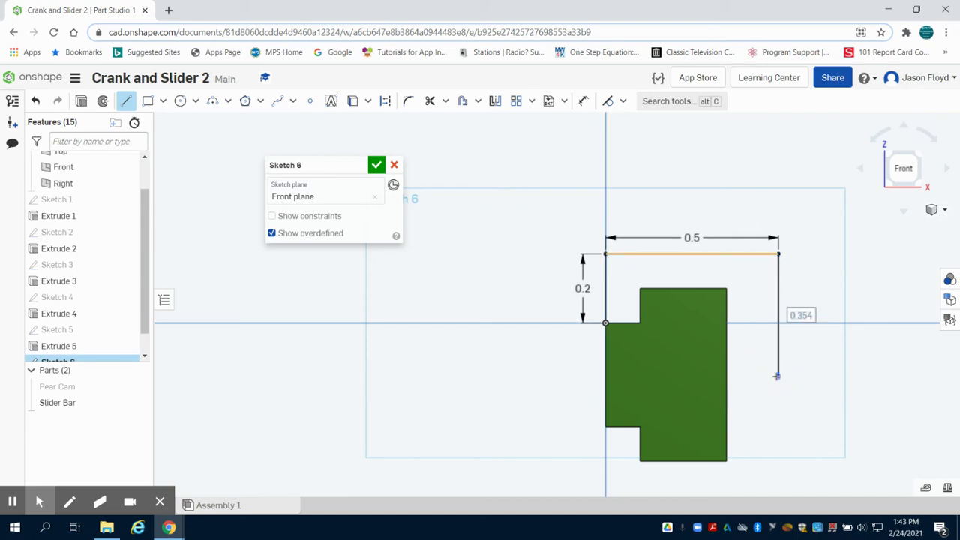
pyautogui.write('0.7')
pyautogui.press('Return')
pyautogui.click(898, 170)
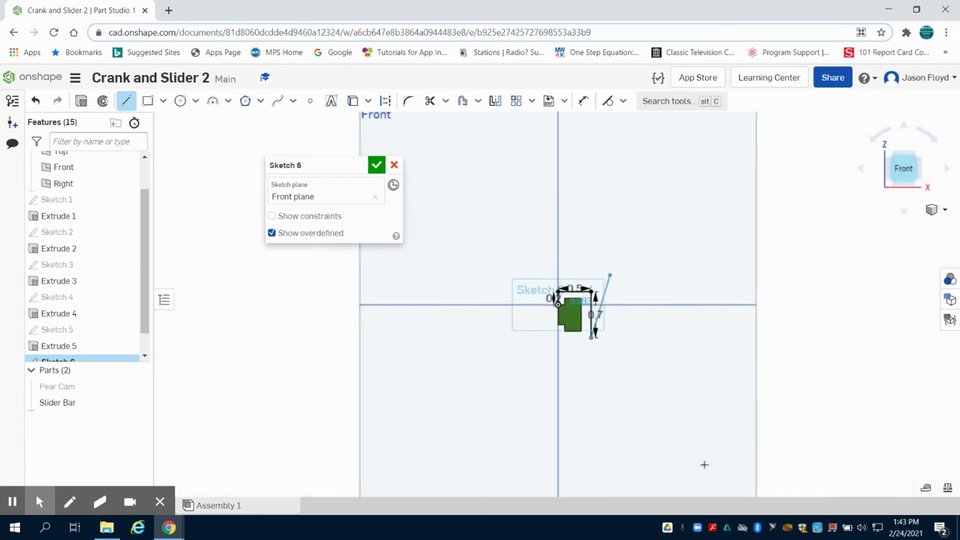
pyautogui.scroll(2, 573, 348)
pyautogui.scroll(2, 571, 341)
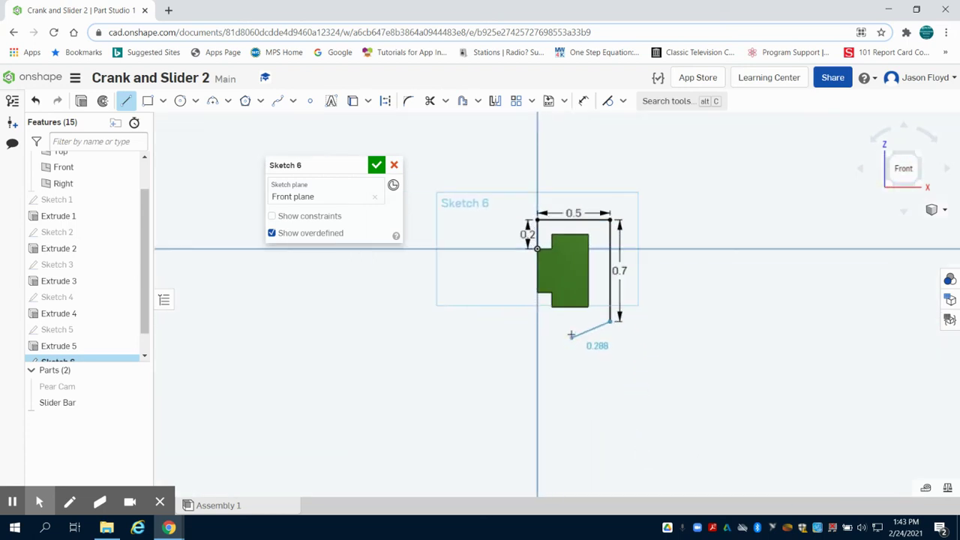
pyautogui.click(572, 320)
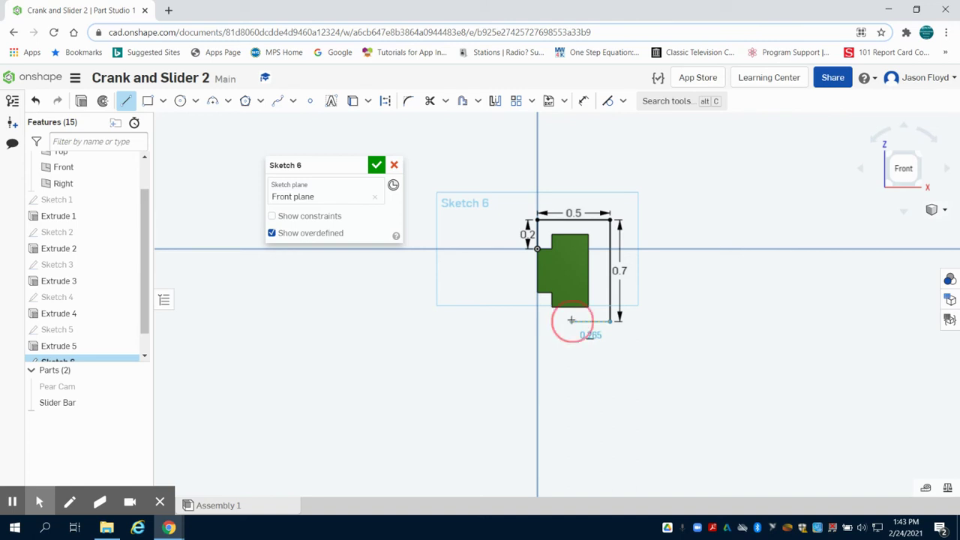
pyautogui.press('BackSpace')
pyautogui.write('0.5')
pyautogui.press('Return')
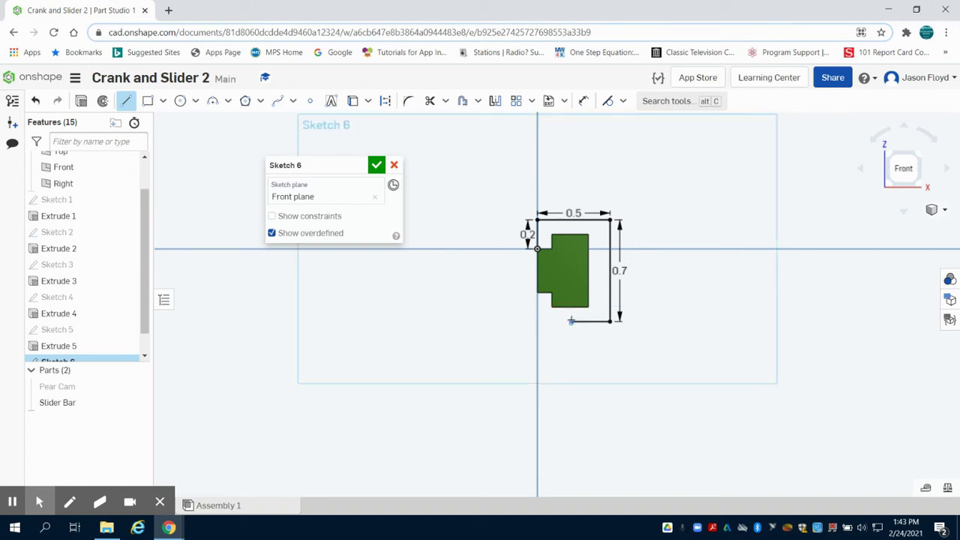
# - Draw the inner C lines, including the 0.1 steps, 0.25 bottom and 0.5 wall, to close the profile
pyautogui.scroll(3, 556, 322)
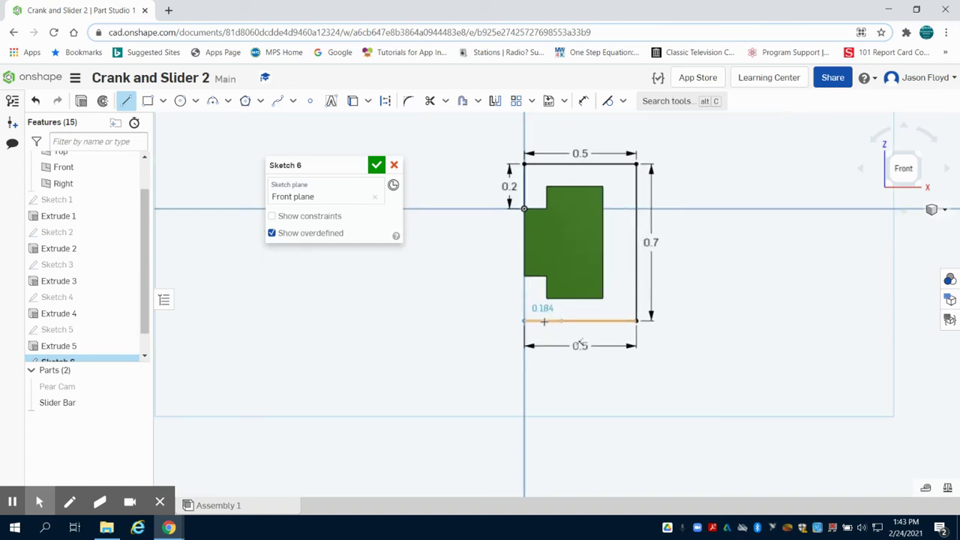
pyautogui.scroll(1, 525, 307)
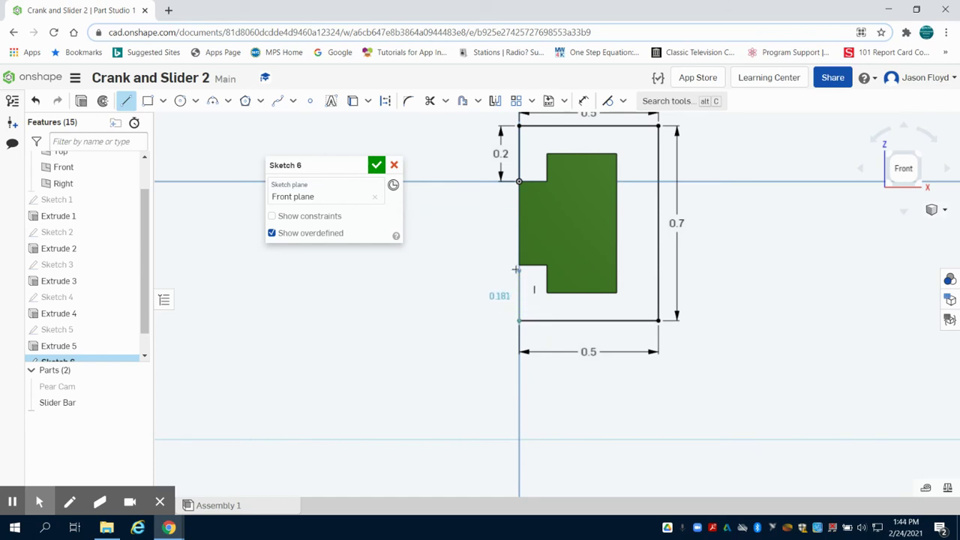
pyautogui.click(519, 266)
pyautogui.click(547, 265)
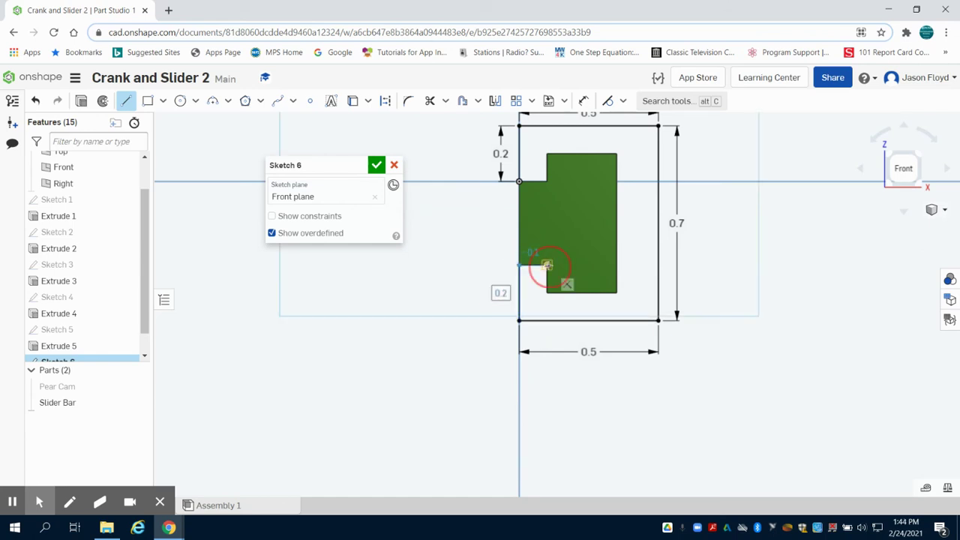
pyautogui.click(547, 292)
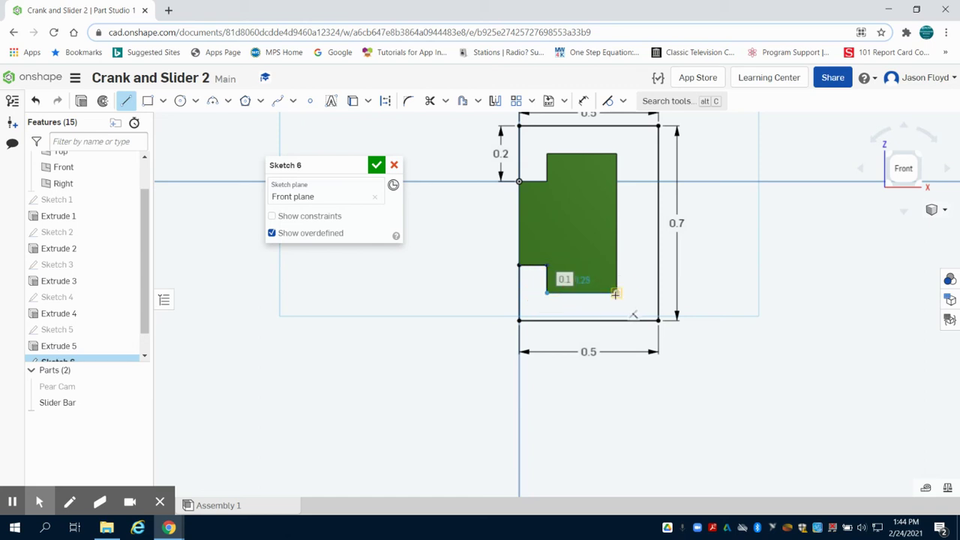
pyautogui.click(615, 292)
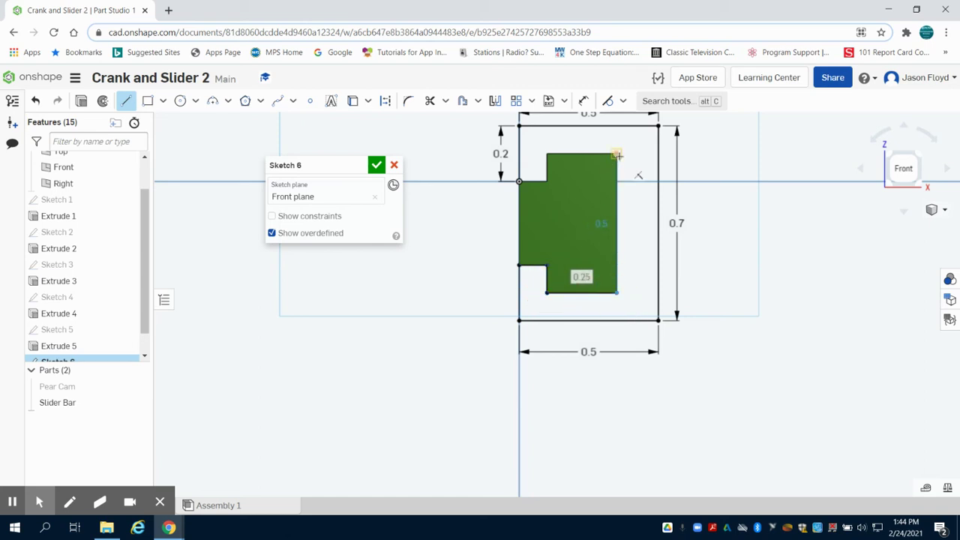
pyautogui.click(616, 154)
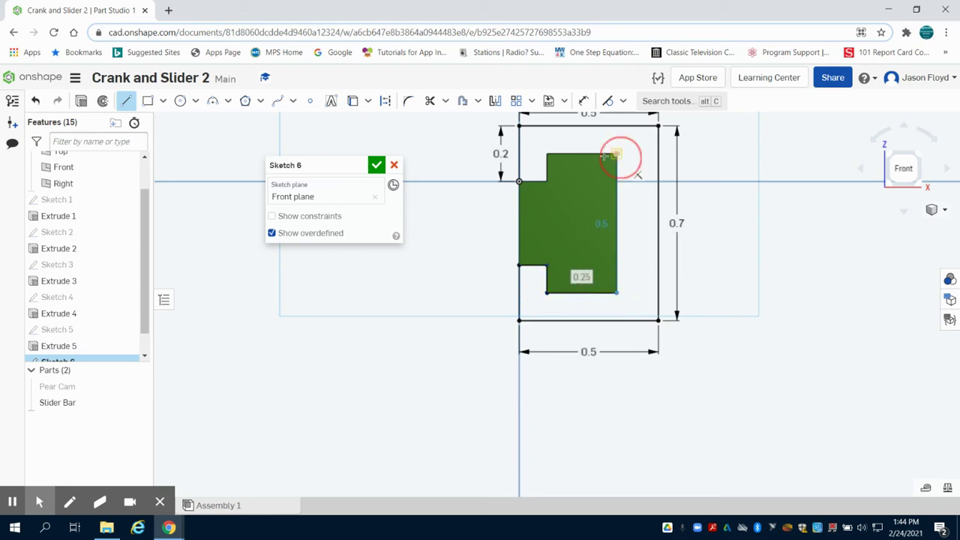
pyautogui.click(546, 154)
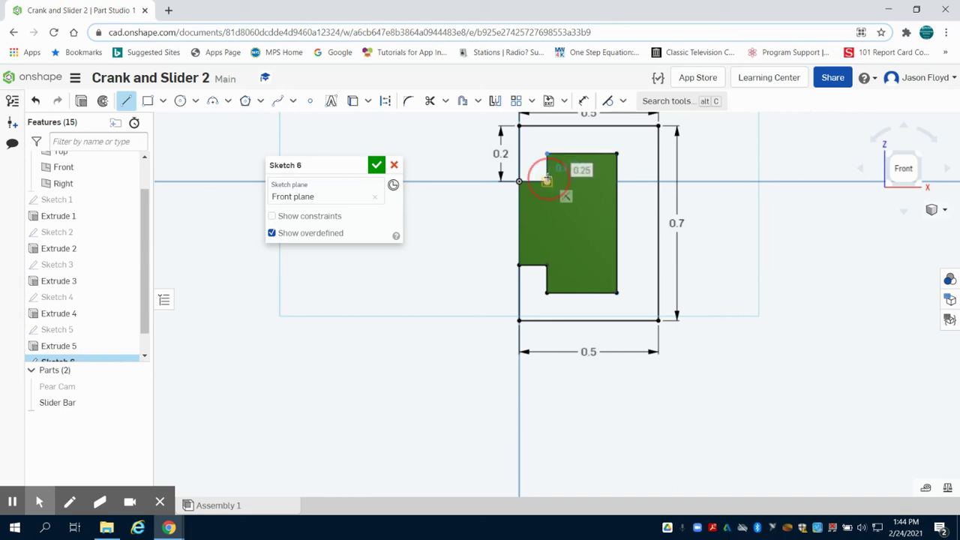
pyautogui.click(547, 181)
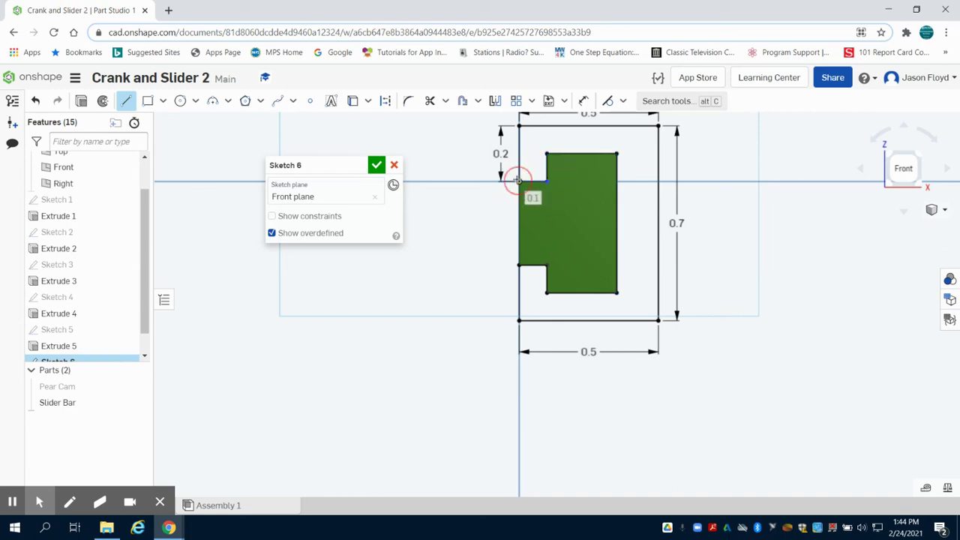
pyautogui.click(519, 181)
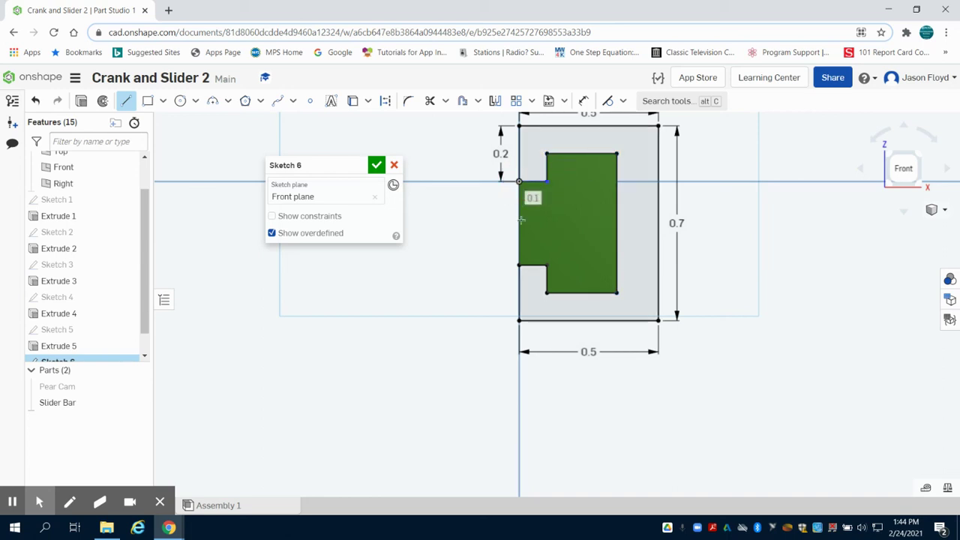
# - Hide Slider Bar and extrude the C-shaped sketch 1 in into Part 3
pyautogui.click(133, 403)
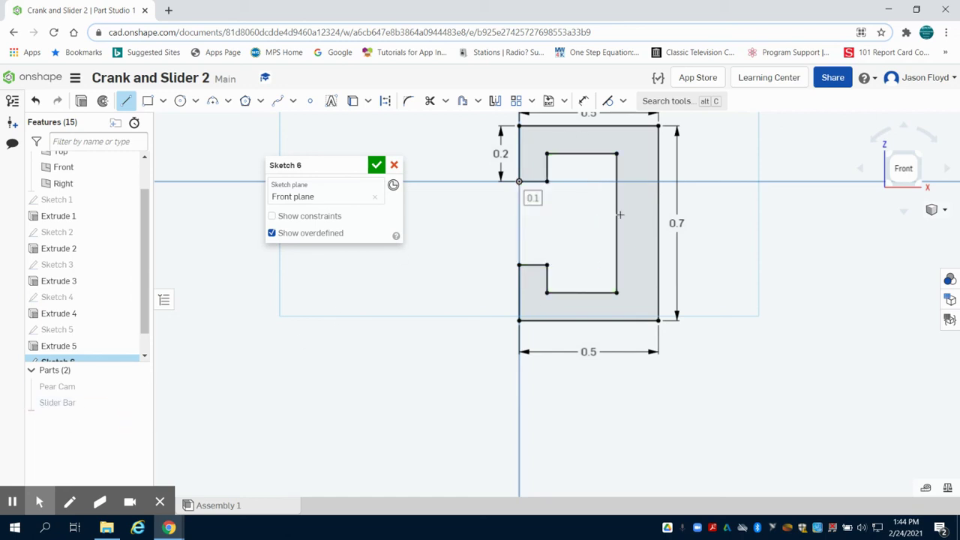
pyautogui.moveTo(12, 501)
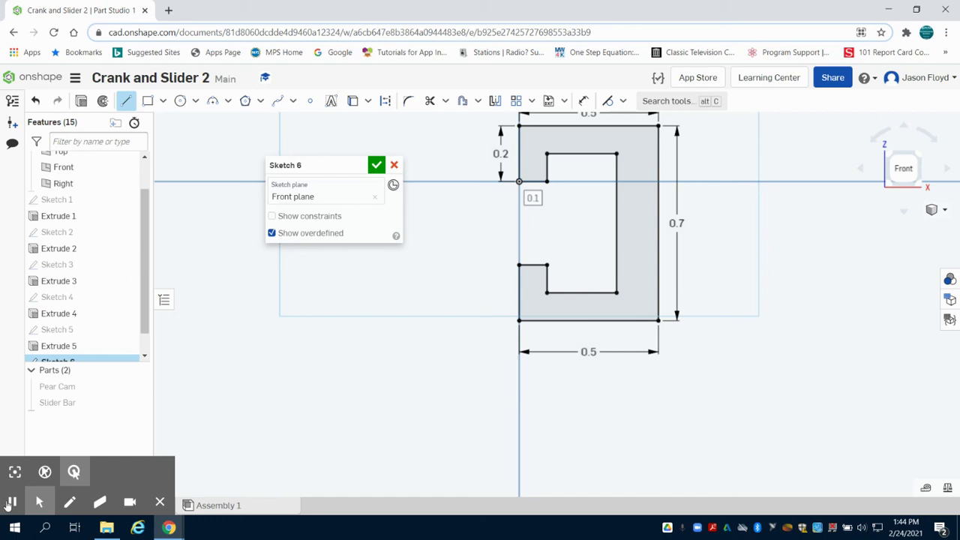
pyautogui.click(82, 103)
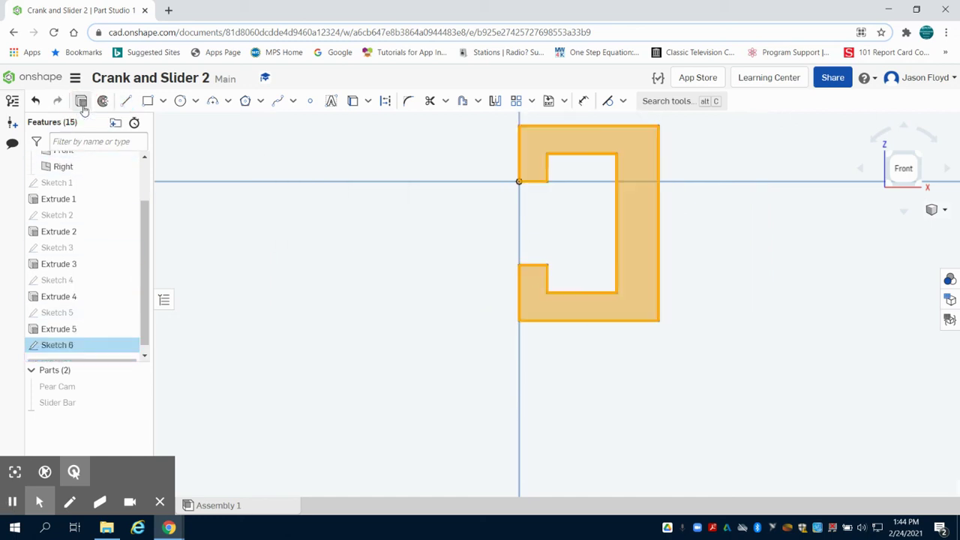
pyautogui.click(136, 101)
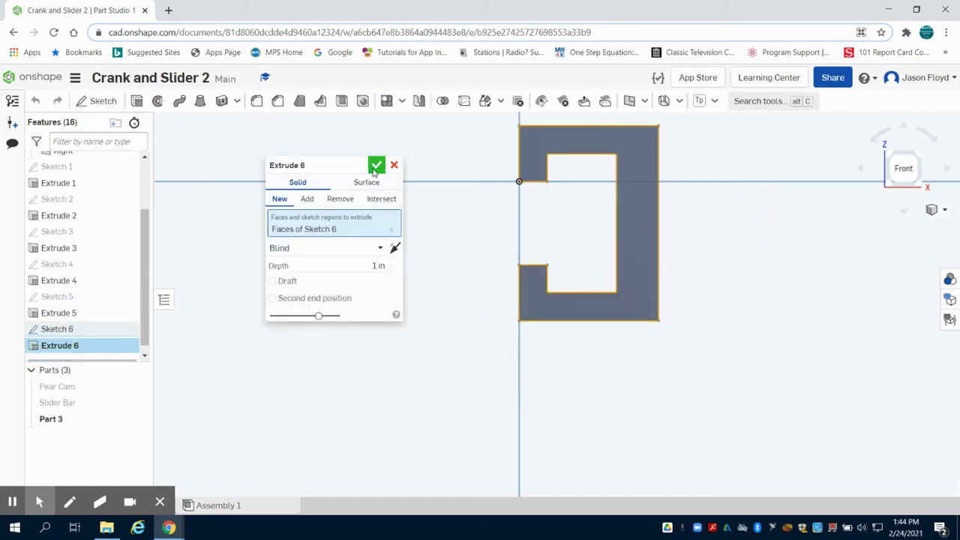
pyautogui.press('Return')
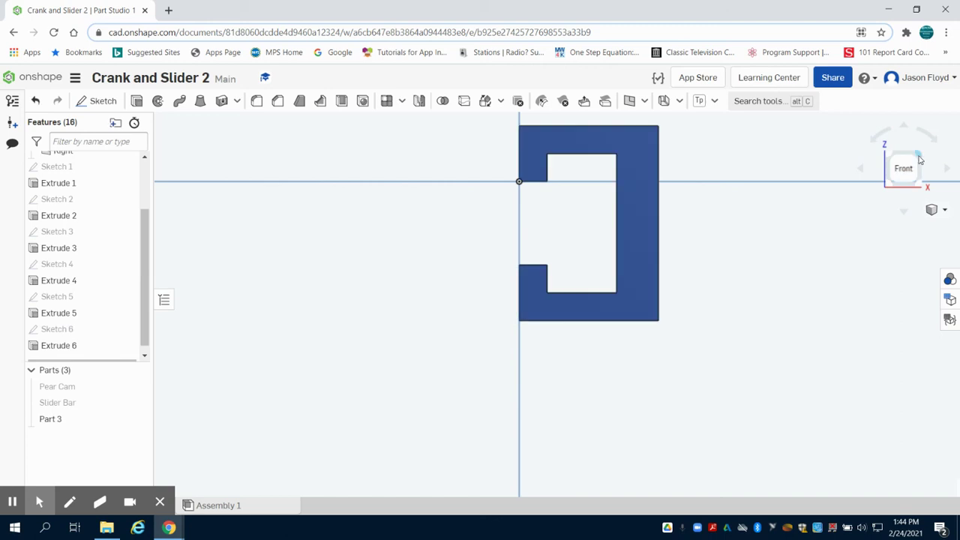
pyautogui.click(918, 156)
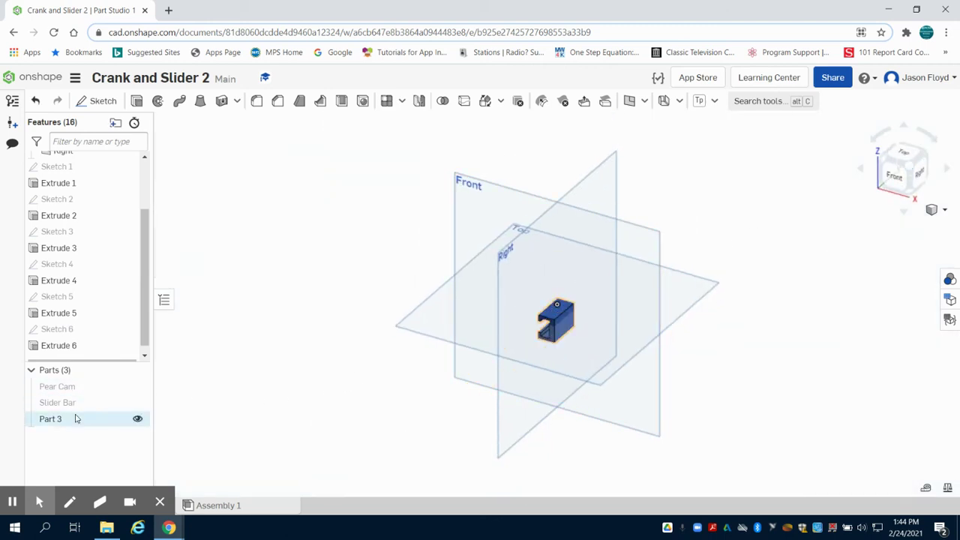
# - Rename the C-shaped Part 3 to 'Slider'
pyautogui.rightClick(75, 418)
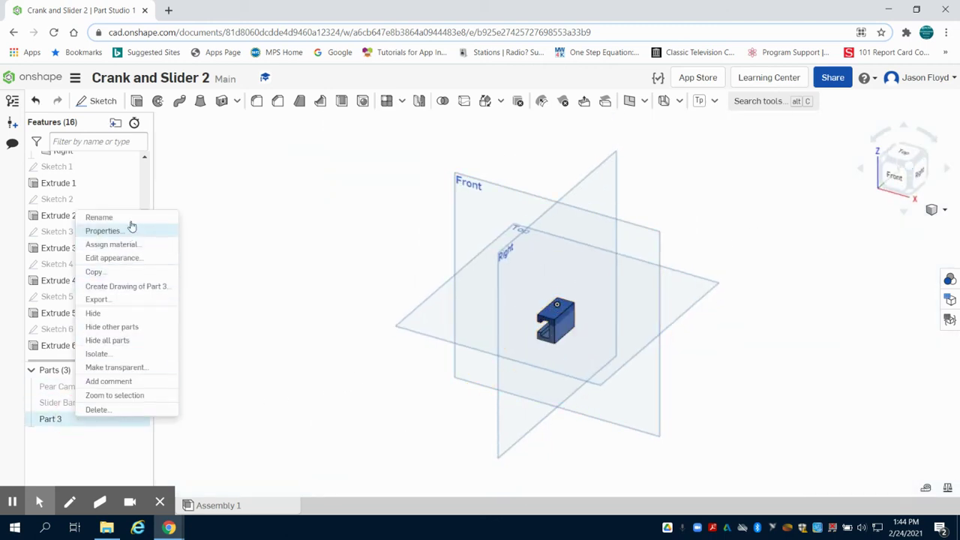
pyautogui.click(131, 219)
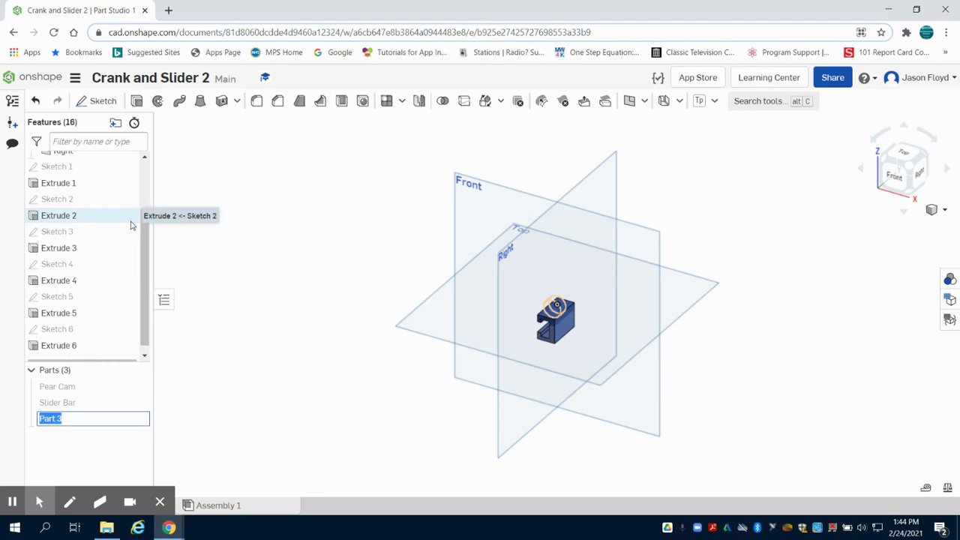
pyautogui.write('Slider')
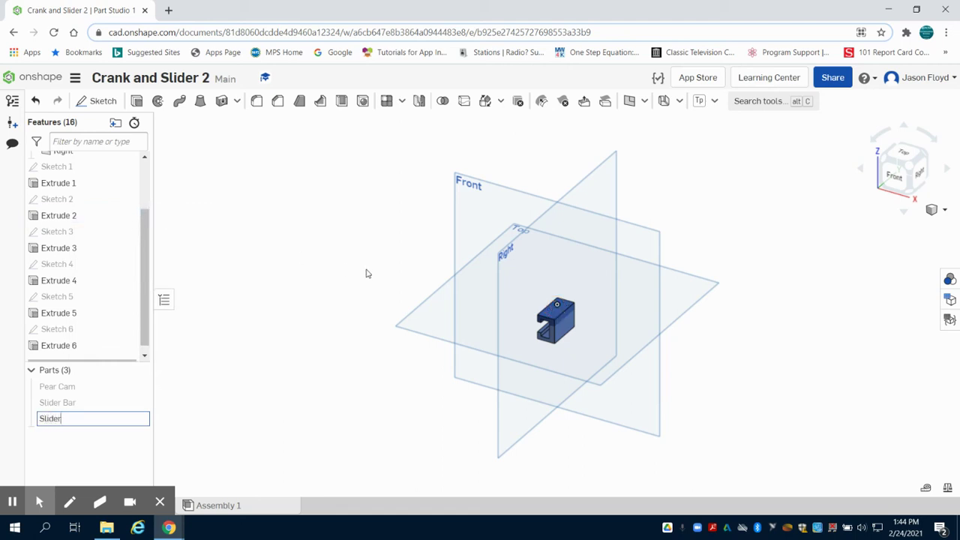
pyautogui.press('Return')
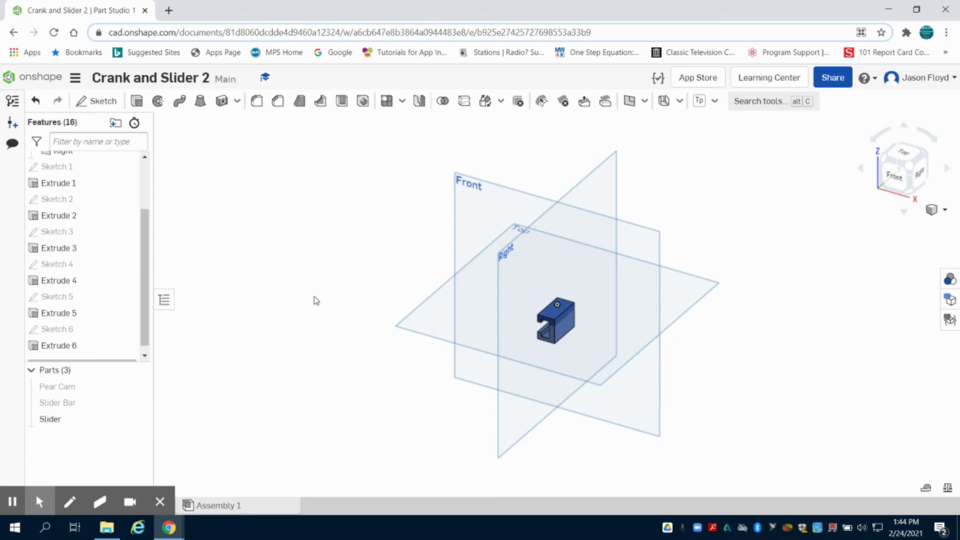